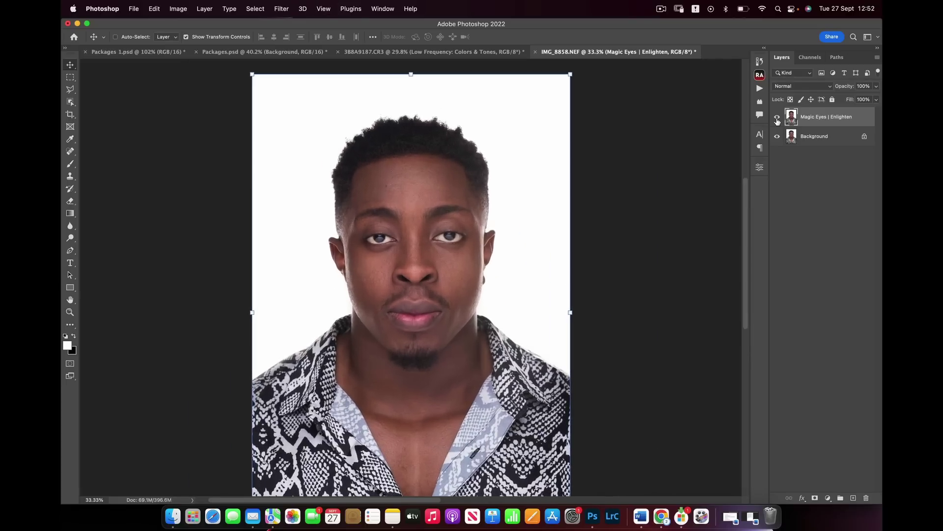
# Step: Zoom out to see the portrait, with Magic Eyes | Enlighten above the locked Background
pyautogui.press('super+minus')
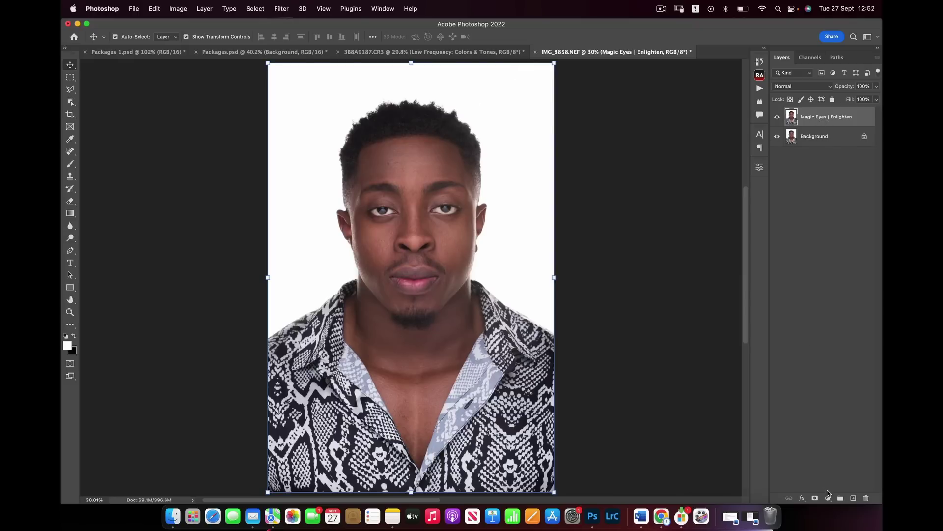
# Step: Add a Black & White adjustment layer at default settings on top of the stack
pyautogui.click(828, 498)
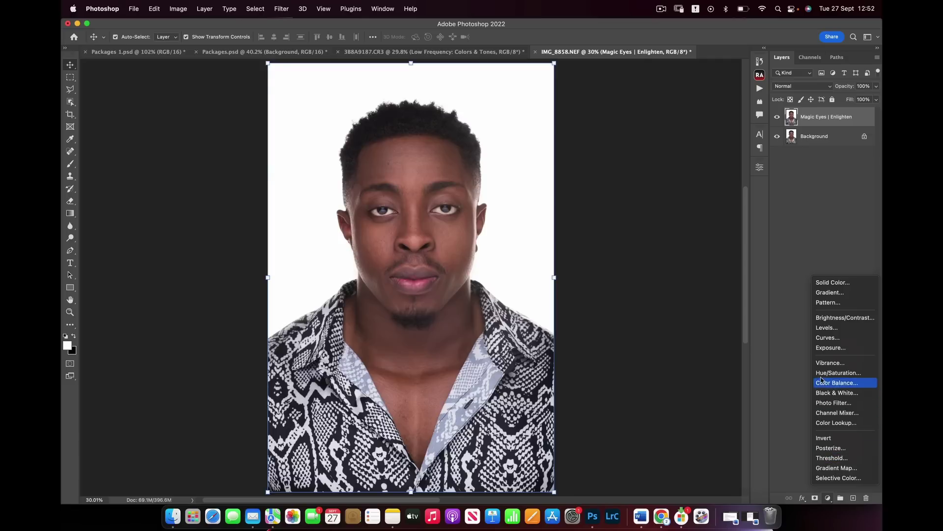
pyautogui.click(832, 393)
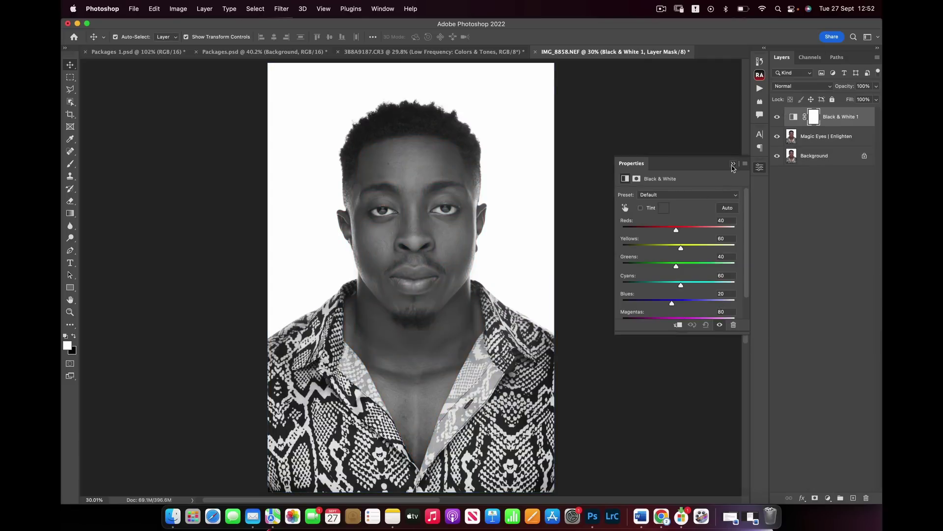
pyautogui.click(733, 165)
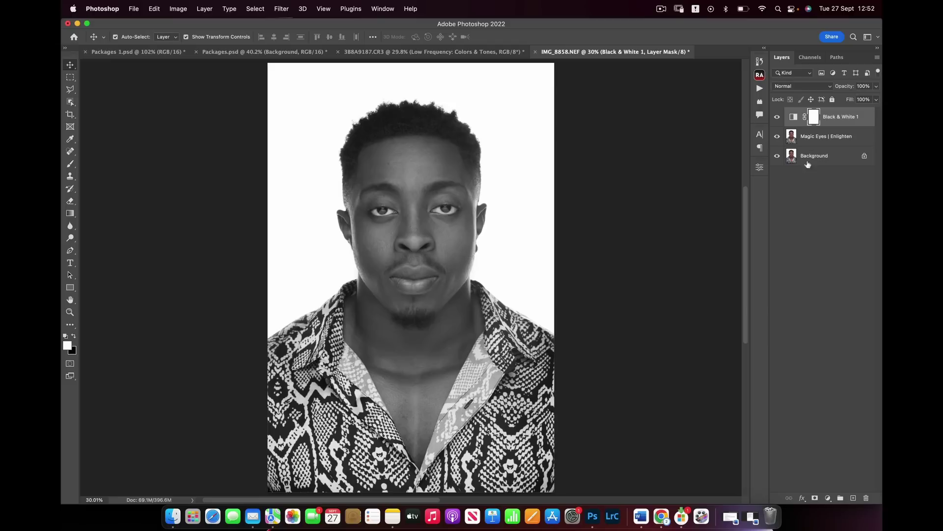
# Step: Stamp Magic Eyes and Black & White 1 into a merged layer, then delete the adjustment layer
pyautogui.click(828, 139)
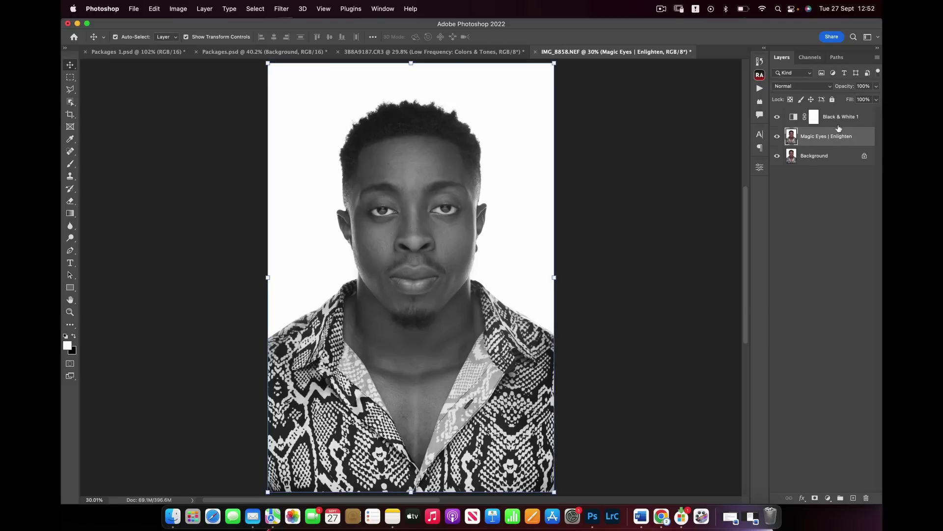
pyautogui.keyDown('shift'); pyautogui.click(844, 120); pyautogui.keyUp('shift')
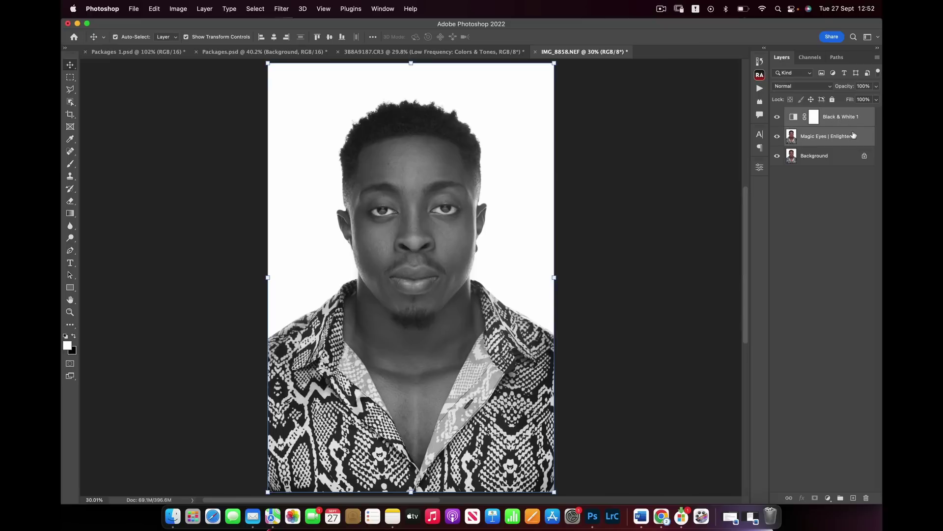
pyautogui.press('super+alt+e')
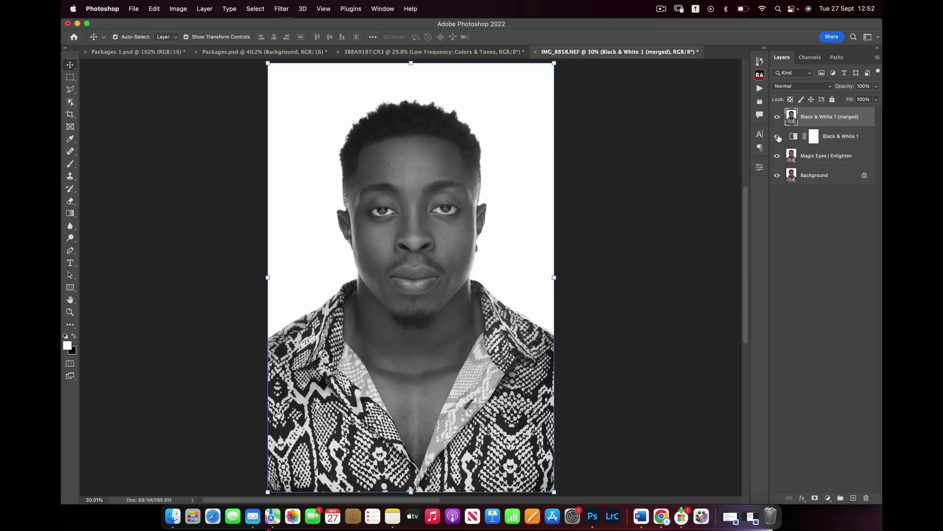
pyautogui.click(834, 141)
pyautogui.click(832, 142)
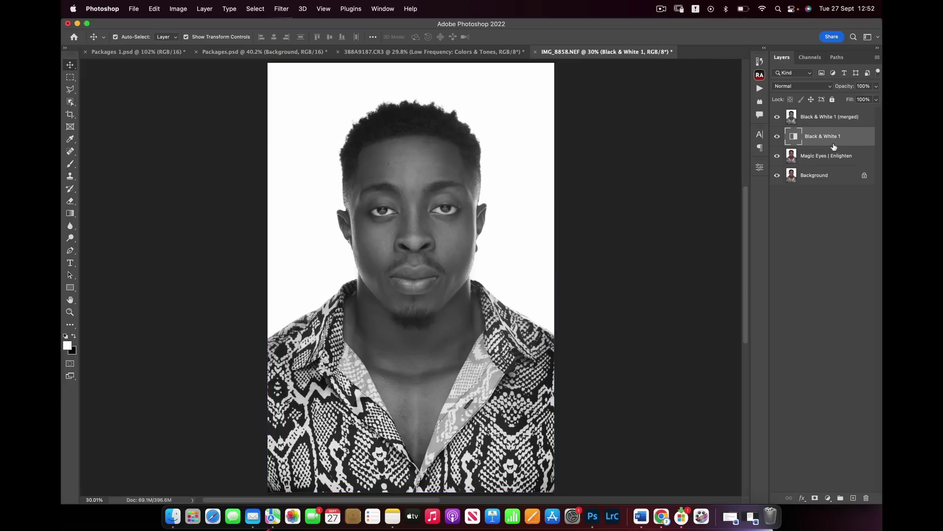
pyautogui.press('BackSpace')
# Step: Duplicate the merged greyscale layer and rename the lower copy 'Before'
pyautogui.click(816, 117)
pyautogui.press('super+j')
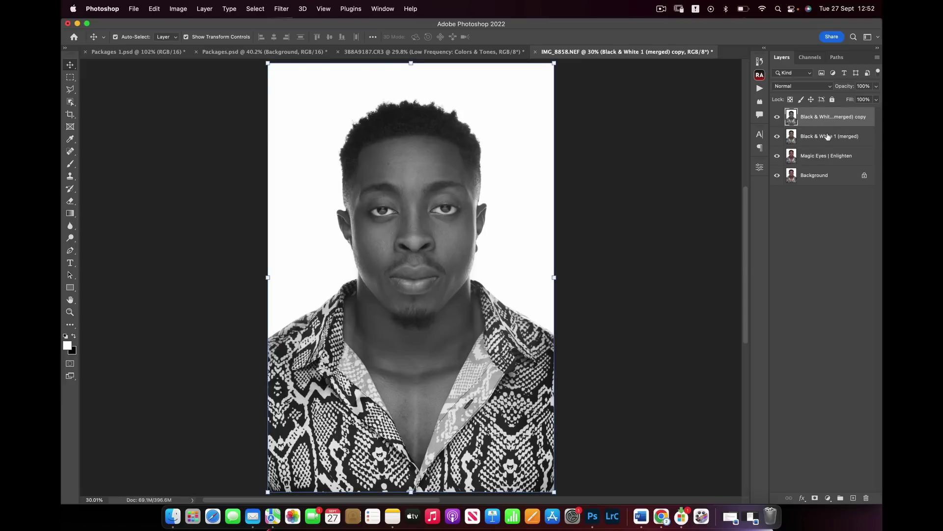
pyautogui.doubleClick(814, 136)
pyautogui.write('Before')
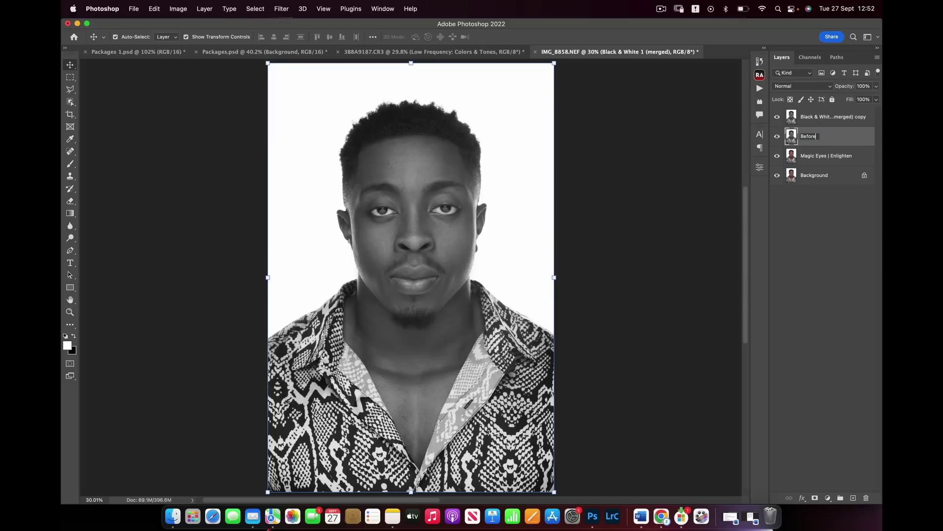
pyautogui.press('Return')
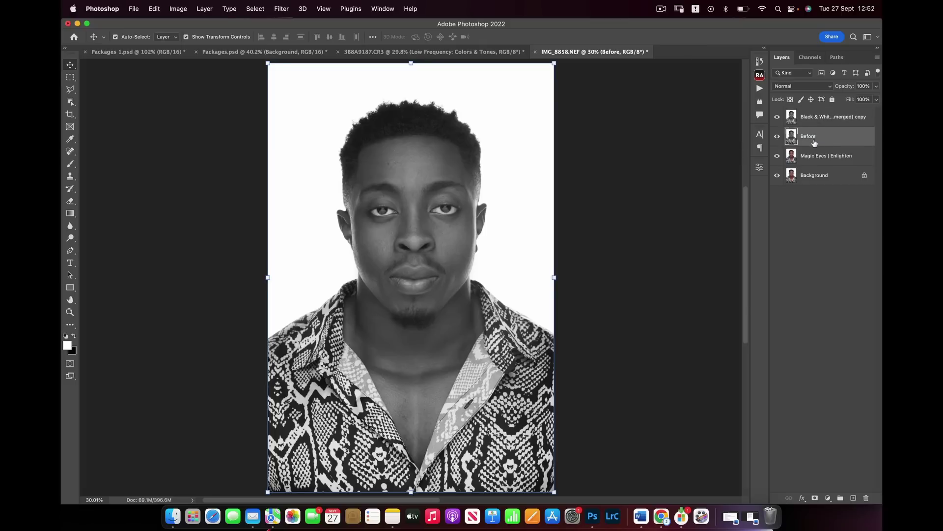
pyautogui.click(826, 118)
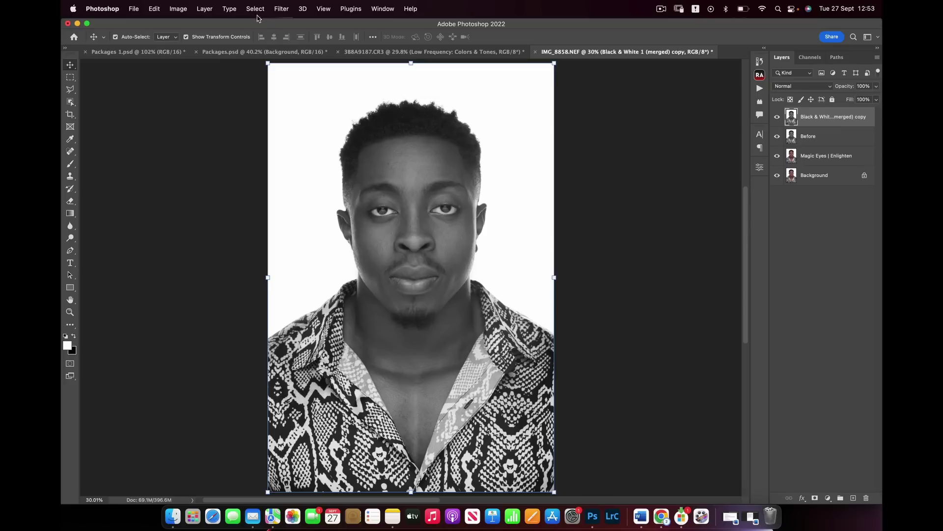
# Step: Apply the Camera Raw filter to the top copy and raise Contrast to +58
pyautogui.click(283, 10)
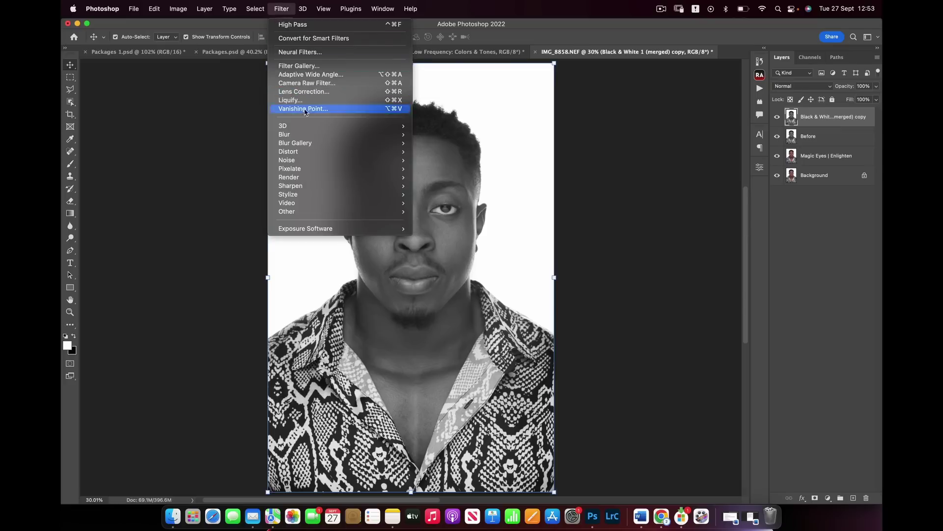
pyautogui.click(325, 85)
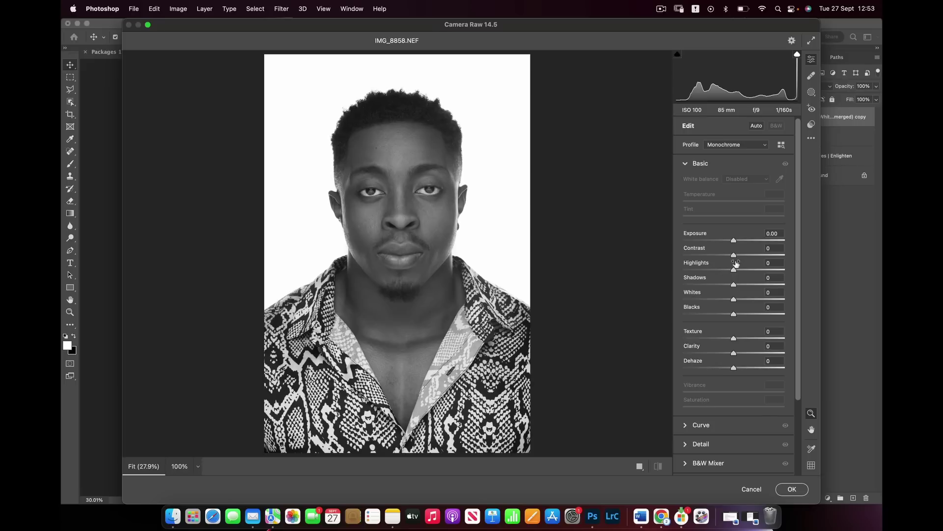
pyautogui.moveTo(735, 255); pyautogui.dragTo(765, 263)
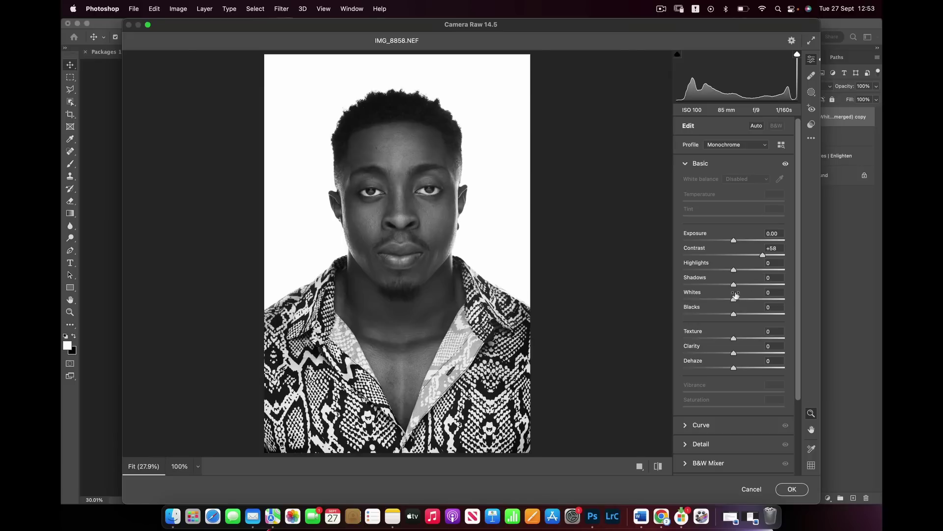
pyautogui.scroll(5, 397, 186)
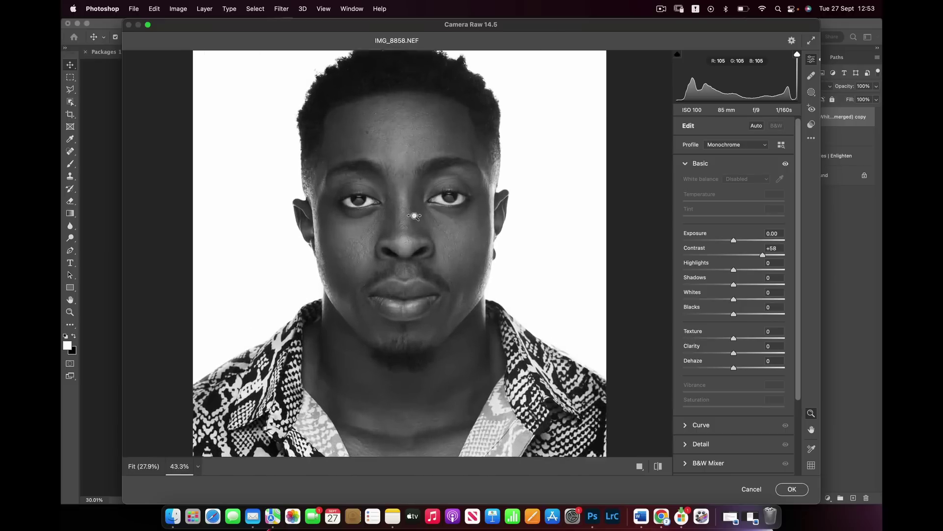
pyautogui.scroll(-4, 427, 236)
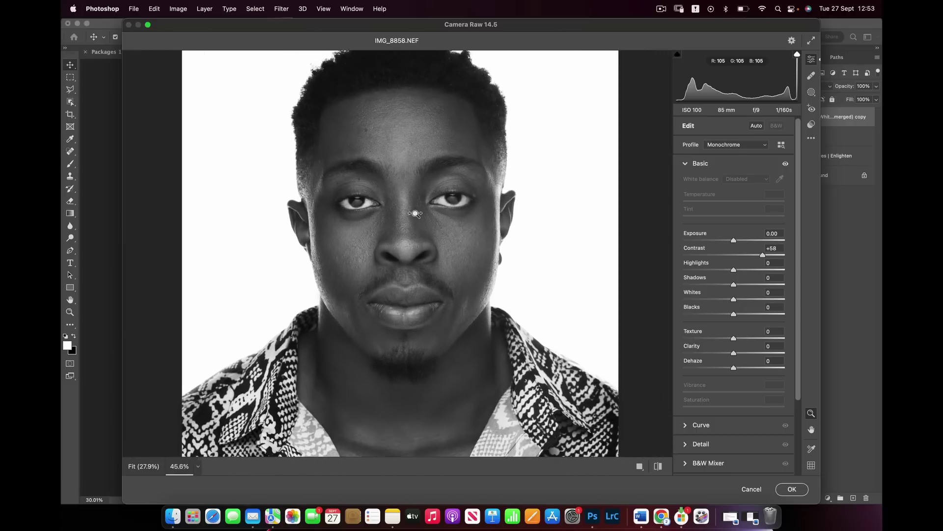
pyautogui.scroll(-2, 403, 190)
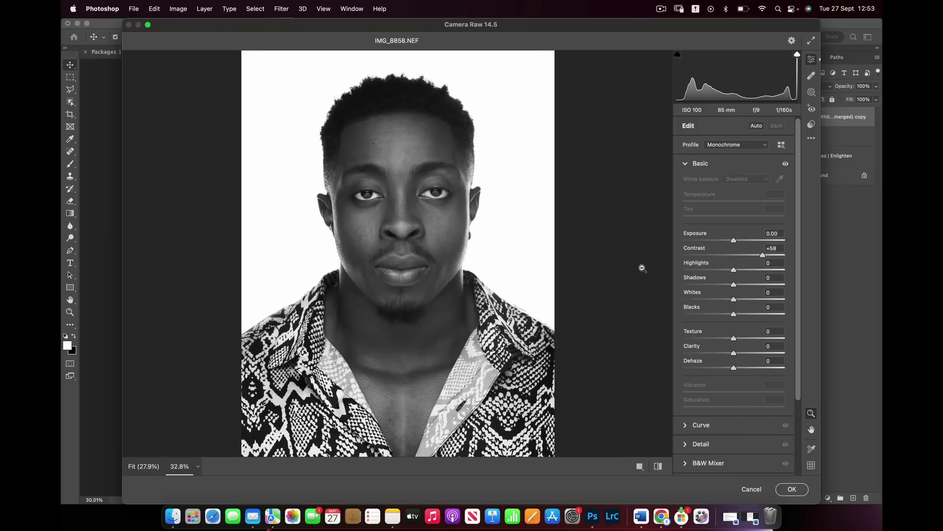
# Step: Set Shadows +58, Whites +41, Exposure +0.30 and Blacks -63 in Camera Raw
pyautogui.moveTo(737, 286); pyautogui.dragTo(770, 285)
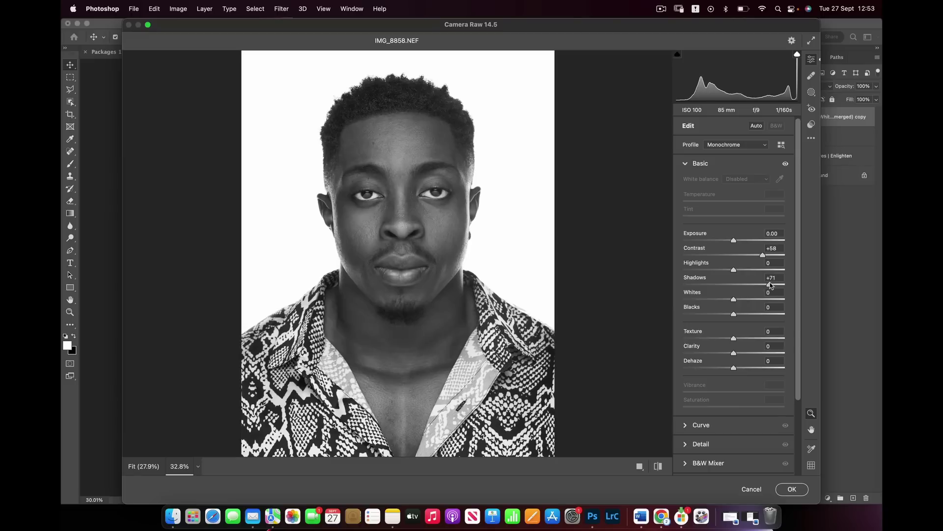
pyautogui.moveTo(768, 285); pyautogui.dragTo(764, 285)
pyautogui.moveTo(735, 302); pyautogui.dragTo(705, 317)
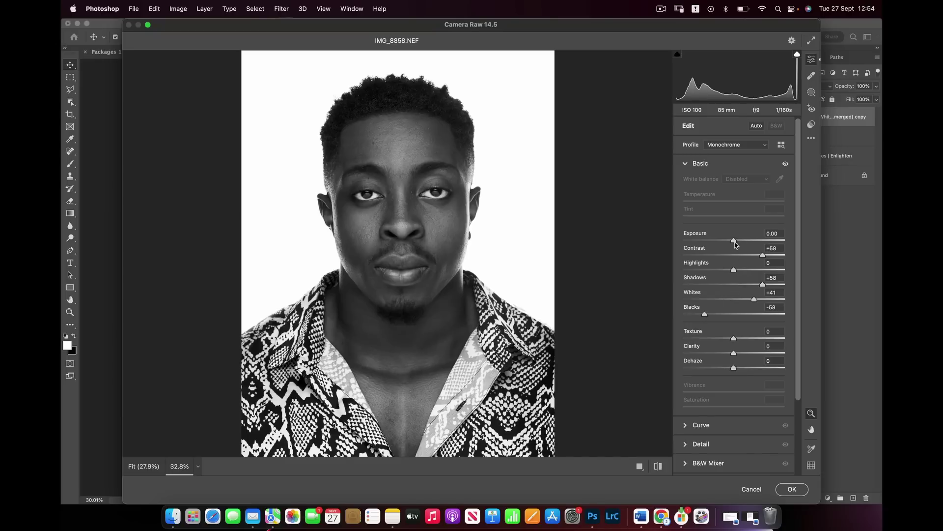
pyautogui.moveTo(735, 243); pyautogui.dragTo(740, 243)
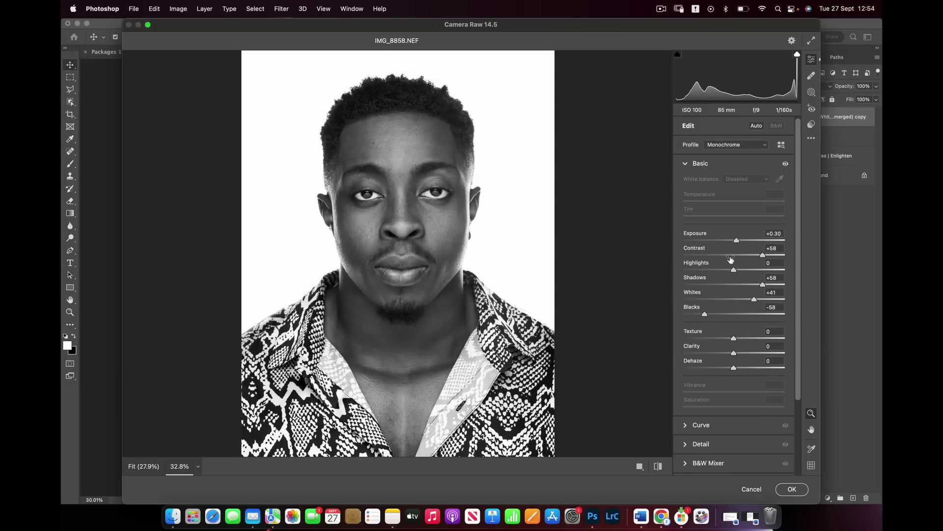
pyautogui.moveTo(737, 243)
pyautogui.mouseDown()
pyautogui.moveTo(723, 243)
pyautogui.moveTo(738, 245)
pyautogui.mouseUp()
pyautogui.moveTo(705, 315); pyautogui.dragTo(705, 315)
# Step: Add Texture +34 and Clarity +15 in Camera Raw
pyautogui.scroll(5, 398, 217)
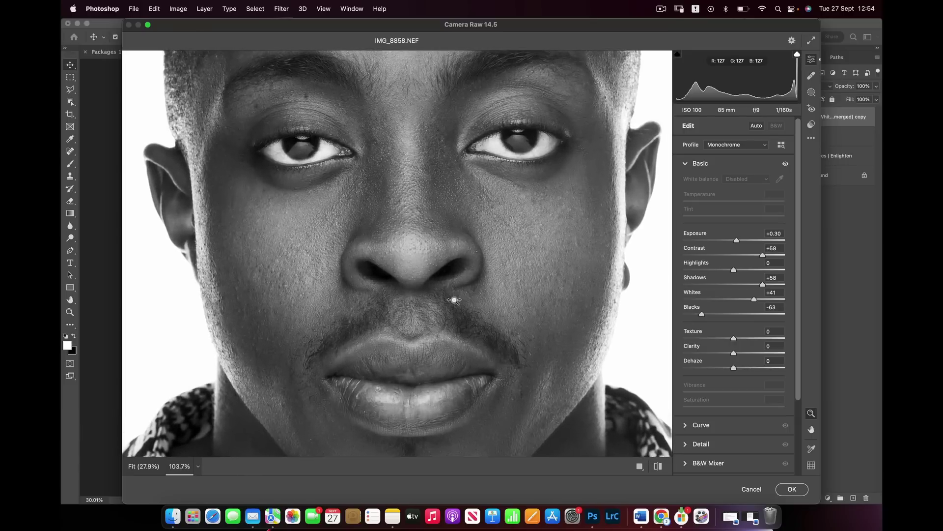
pyautogui.moveTo(734, 339); pyautogui.dragTo(750, 340)
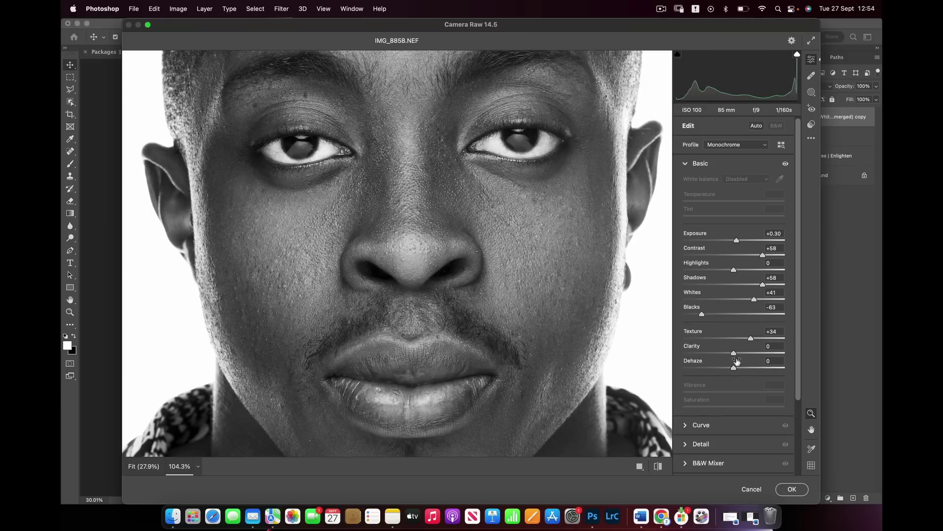
pyautogui.moveTo(735, 355); pyautogui.dragTo(741, 356)
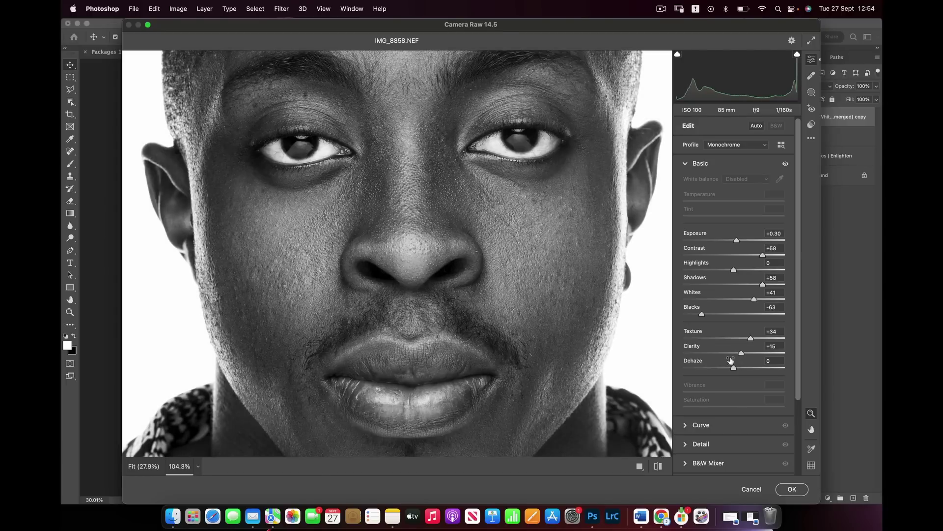
pyautogui.scroll(3, 473, 201)
pyautogui.scroll(-4, 472, 201)
pyautogui.scroll(-5, 472, 201)
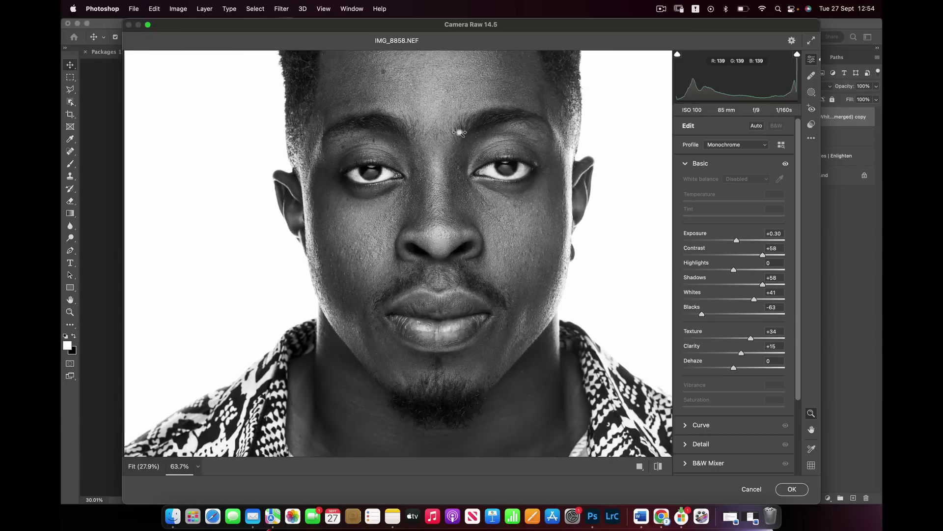
pyautogui.scroll(-2, 483, 251)
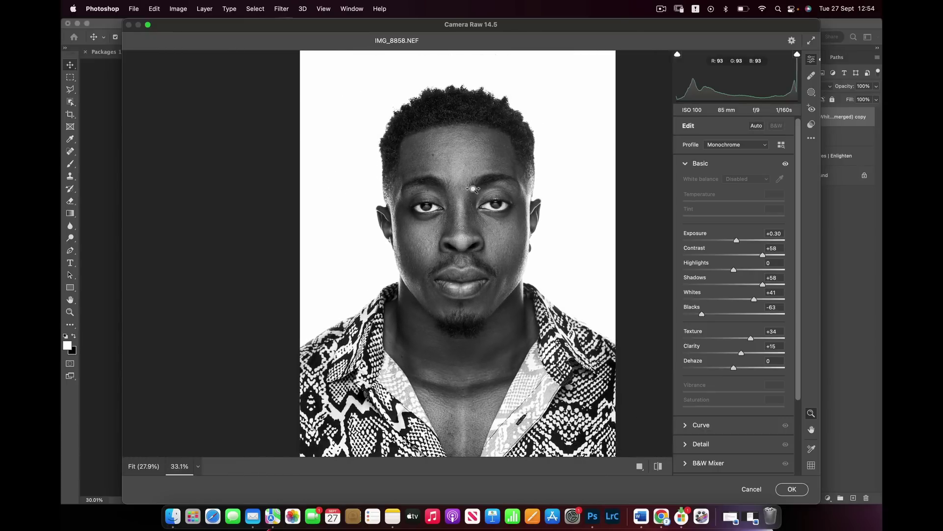
pyautogui.scroll(-1, 483, 253)
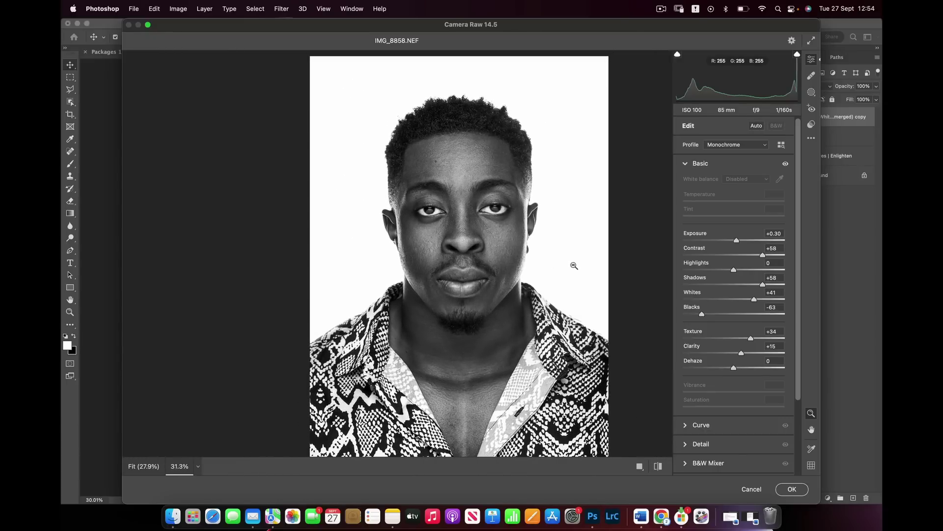
# Step: Fit the preview, compare Before/After side by side, and apply the Camera Raw edits
pyautogui.press('super+0')
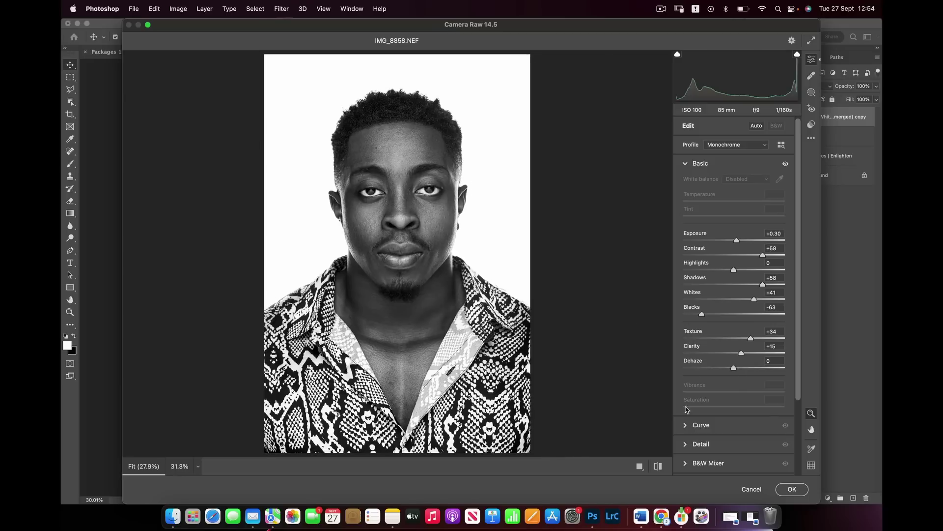
pyautogui.click(640, 467)
pyautogui.click(640, 471)
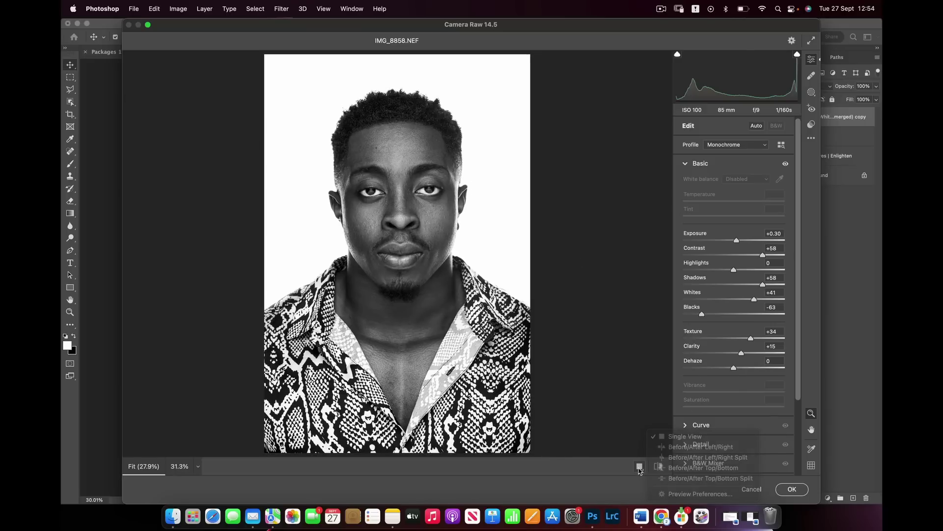
pyautogui.click(642, 467)
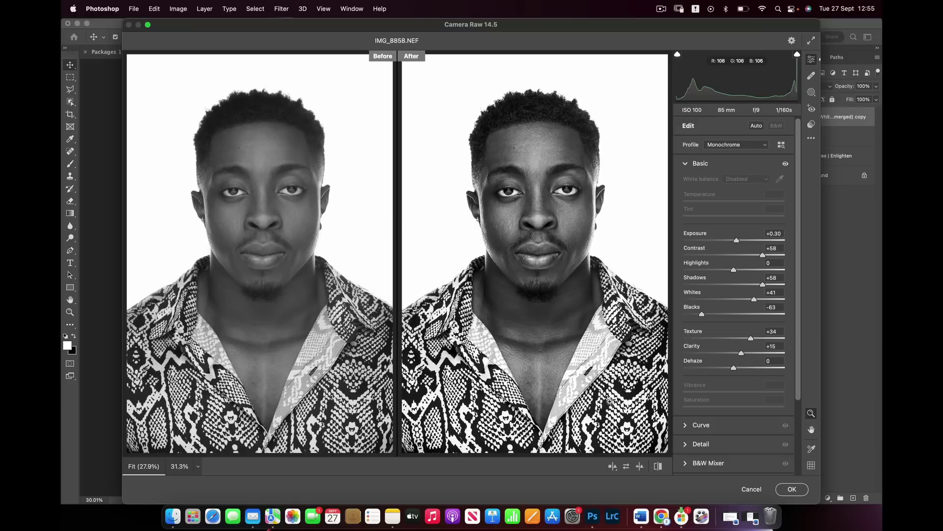
pyautogui.click(793, 488)
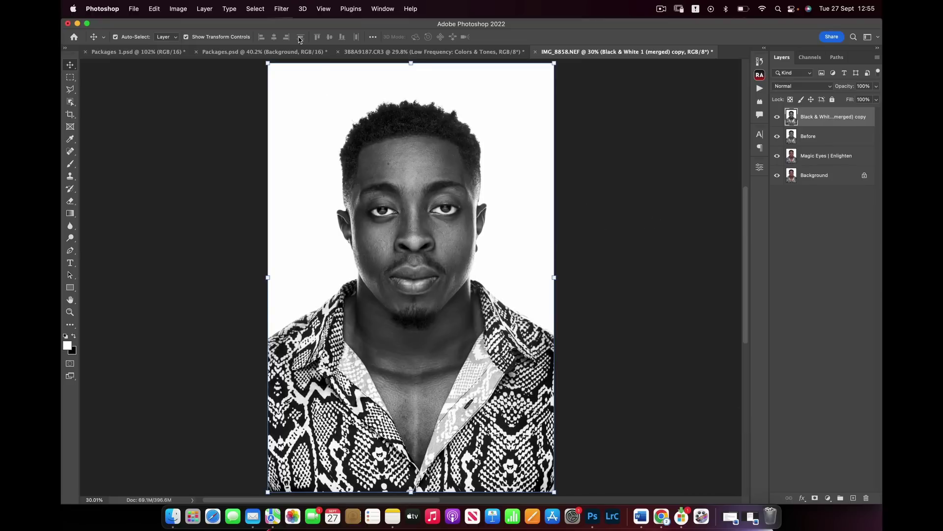
# Step: Reopen Camera Raw on the portrait layer and set Contrast +28, Blacks -42, Whites +12
pyautogui.click(283, 9)
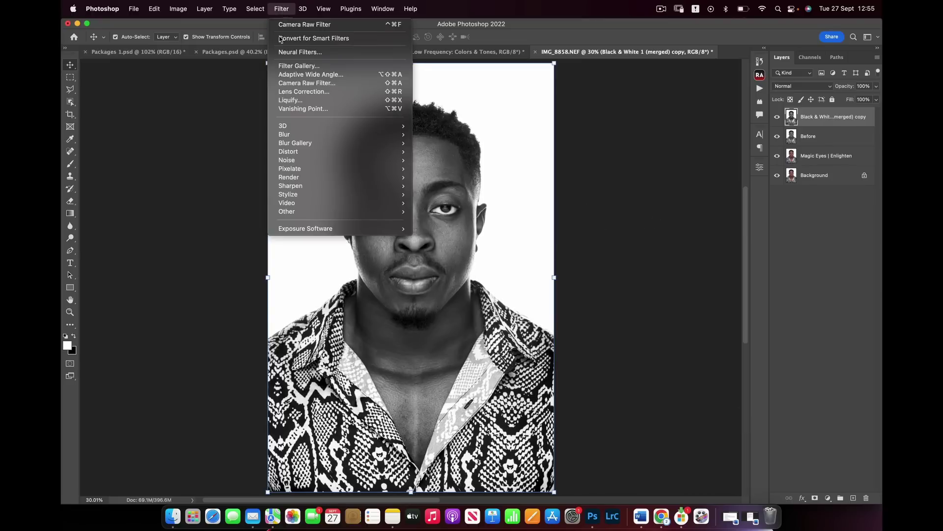
pyautogui.click(303, 83)
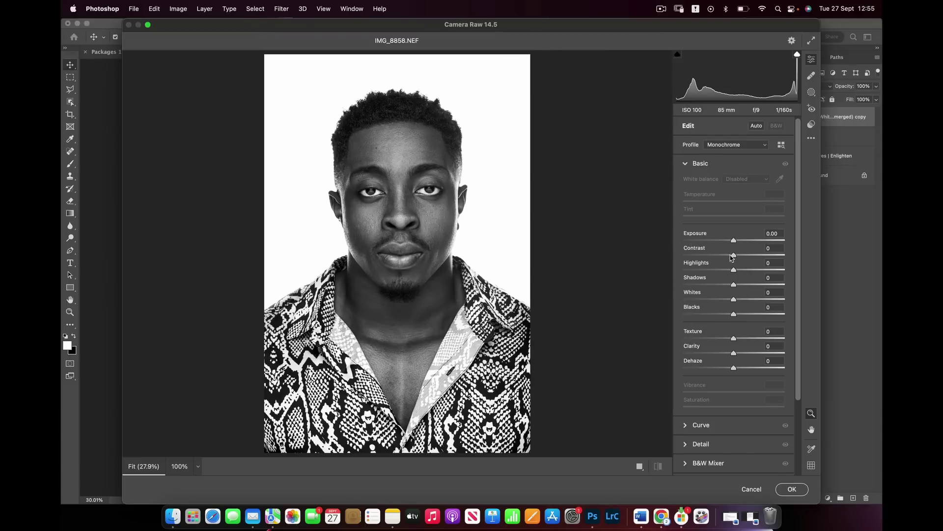
pyautogui.moveTo(737, 256); pyautogui.dragTo(751, 284)
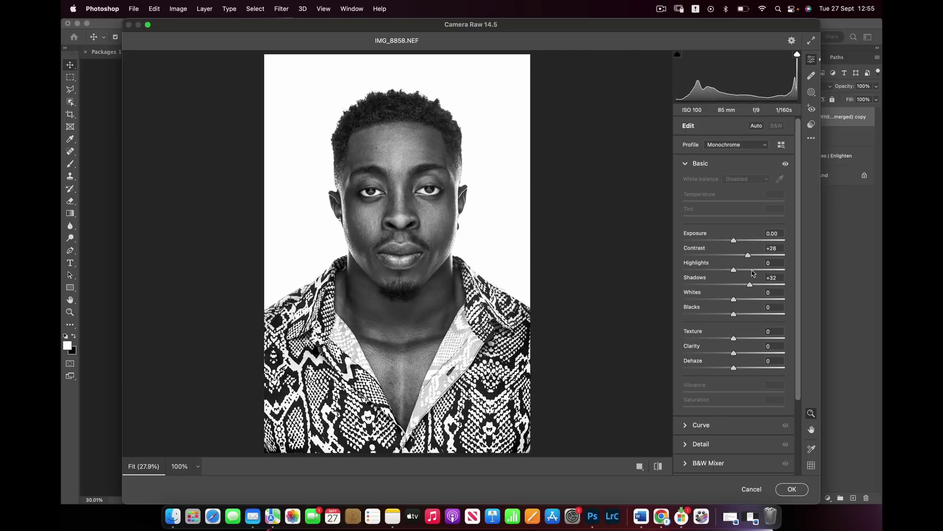
pyautogui.moveTo(734, 315); pyautogui.dragTo(713, 314)
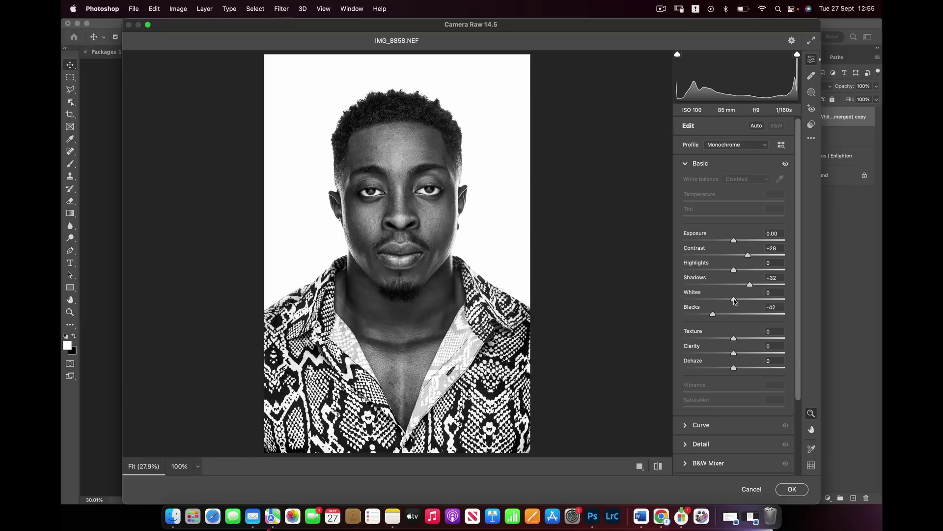
pyautogui.moveTo(738, 300); pyautogui.dragTo(740, 300)
# Step: Raise Exposure to +0.40, deepen Blacks to -61, and apply the second pass
pyautogui.moveTo(735, 242); pyautogui.dragTo(738, 241)
pyautogui.moveTo(715, 314); pyautogui.dragTo(709, 313)
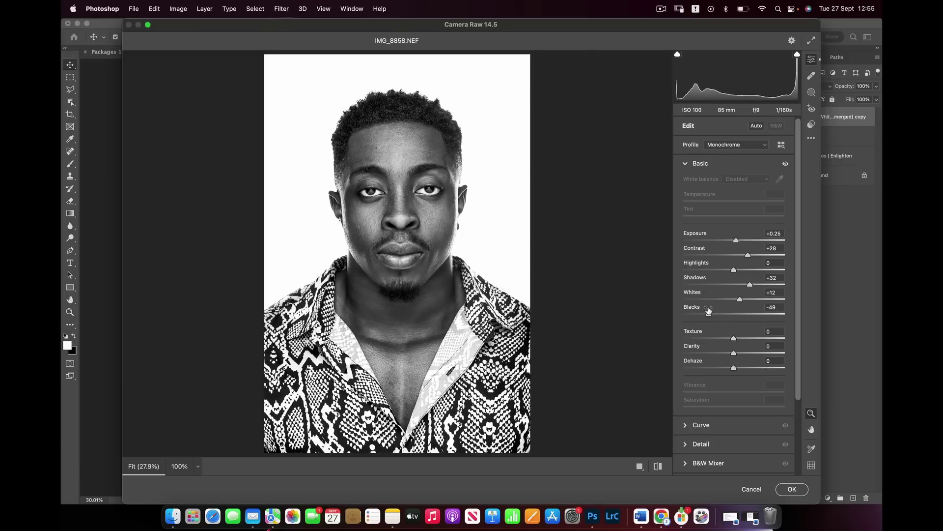
pyautogui.moveTo(737, 241); pyautogui.dragTo(739, 241)
pyautogui.moveTo(712, 315); pyautogui.dragTo(705, 311)
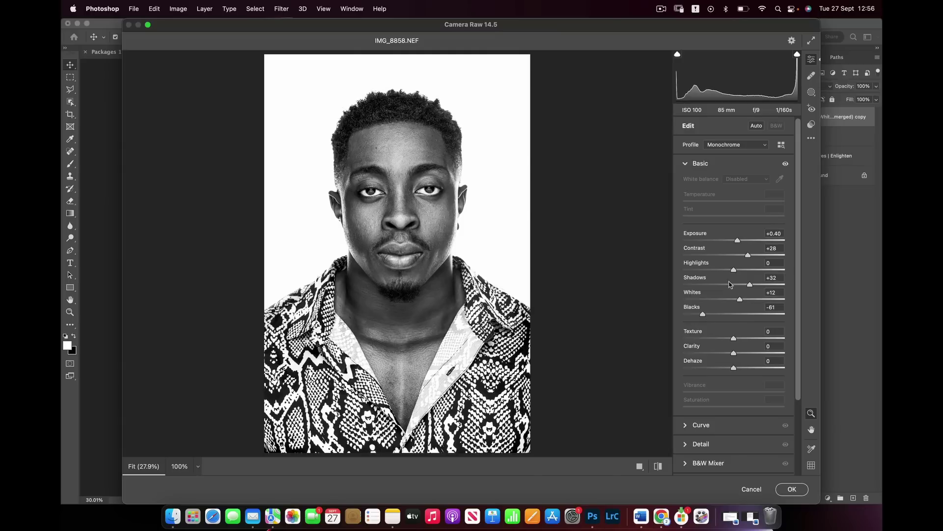
pyautogui.click(792, 490)
pyautogui.press('super+minus')
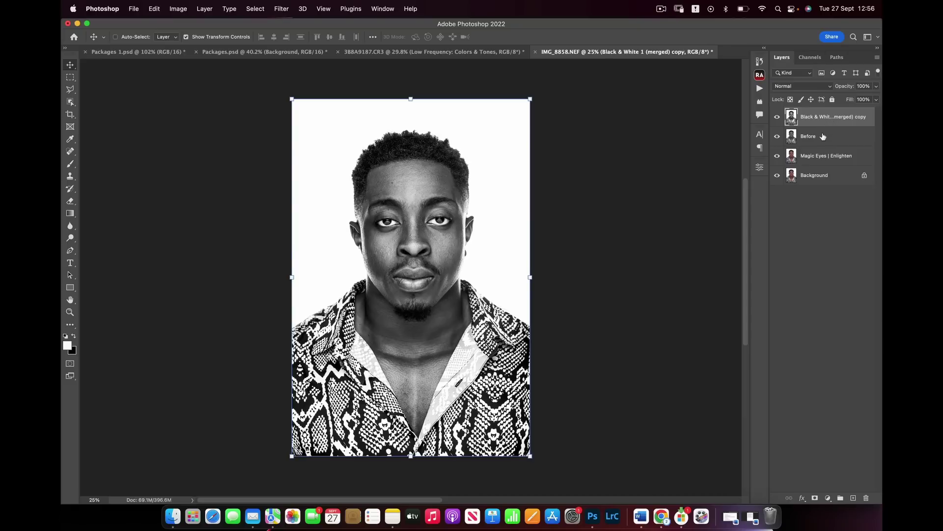
# Step: Duplicate the portrait layer and apply a 500-pixel High Pass filter to the copy
pyautogui.press('super+j')
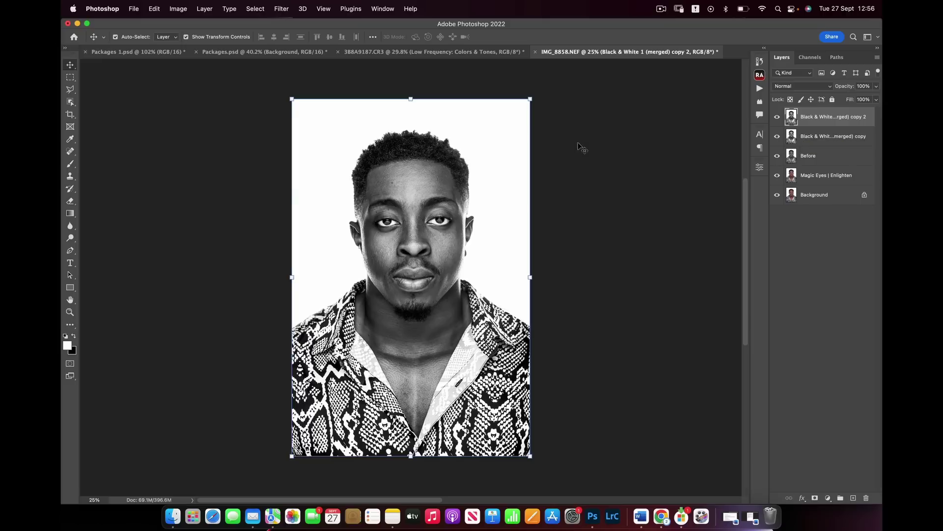
pyautogui.click(284, 9)
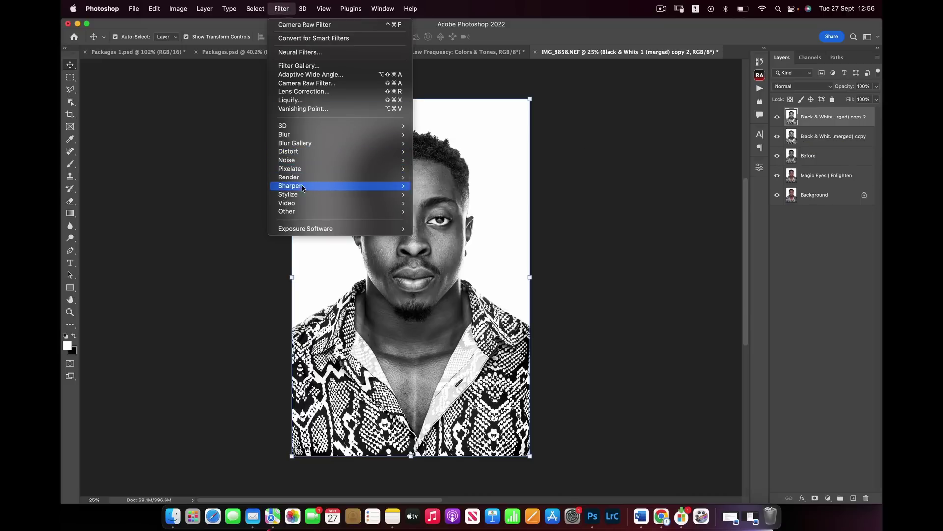
pyautogui.moveTo(300, 215)
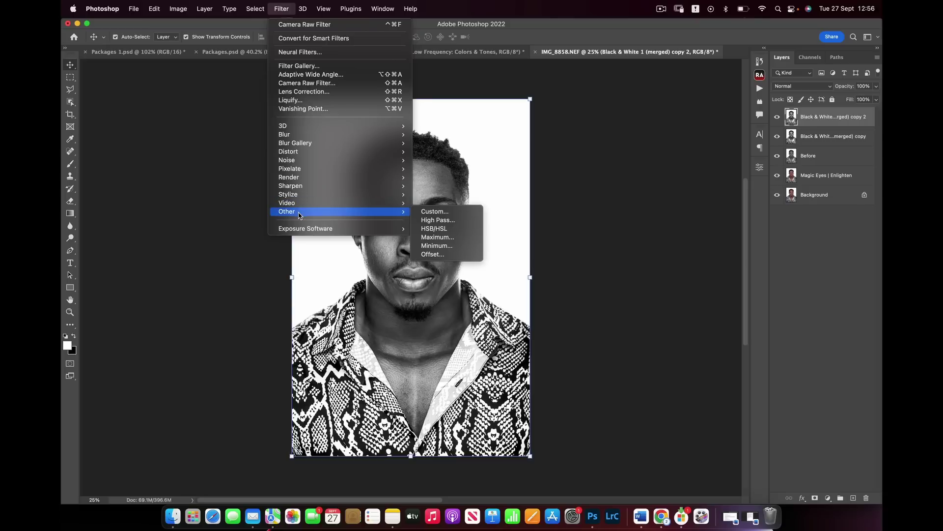
pyautogui.click(446, 222)
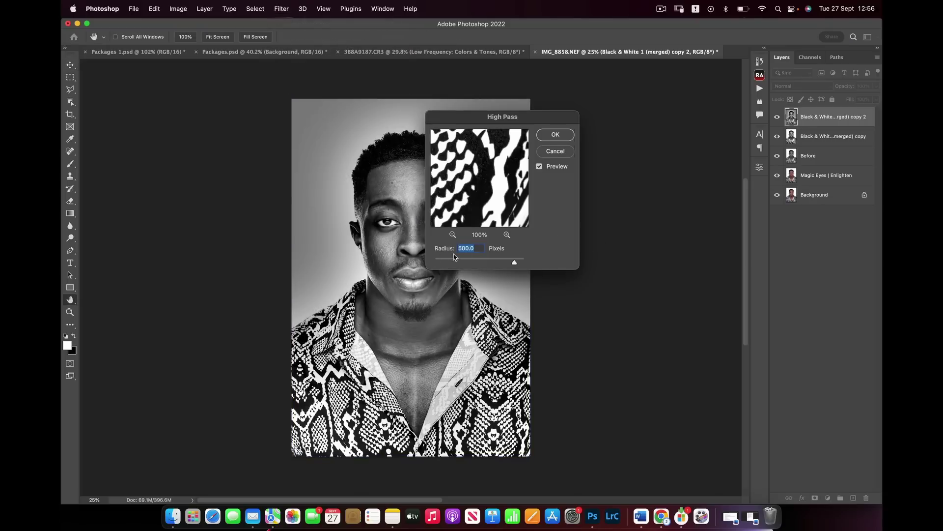
pyautogui.click(560, 136)
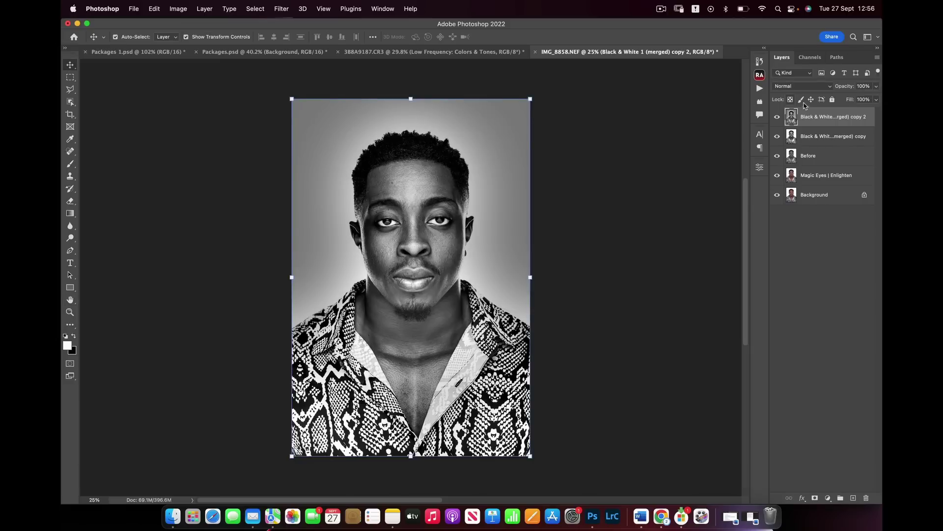
# Step: Blend the High Pass layer as Soft Light at 13% opacity and select both layers
pyautogui.click(804, 88)
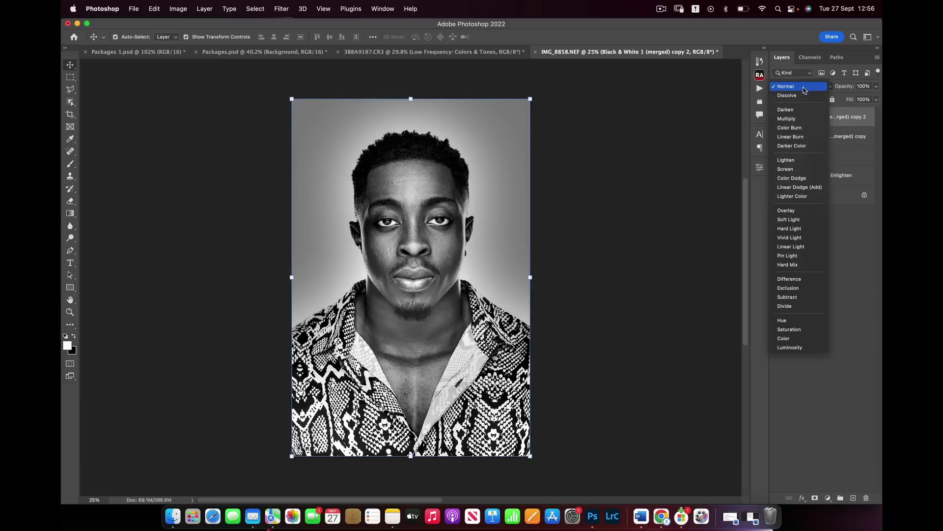
pyautogui.click(796, 221)
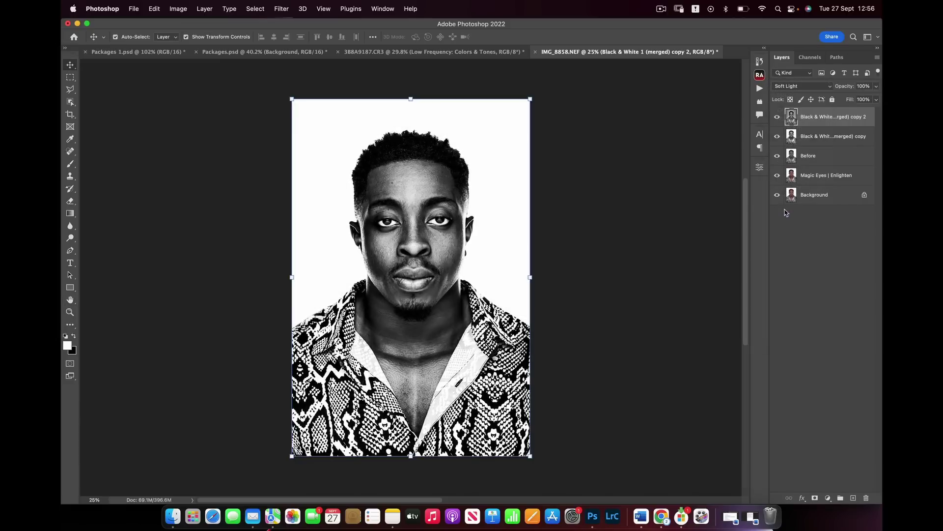
pyautogui.press('0')
pyautogui.press('0')
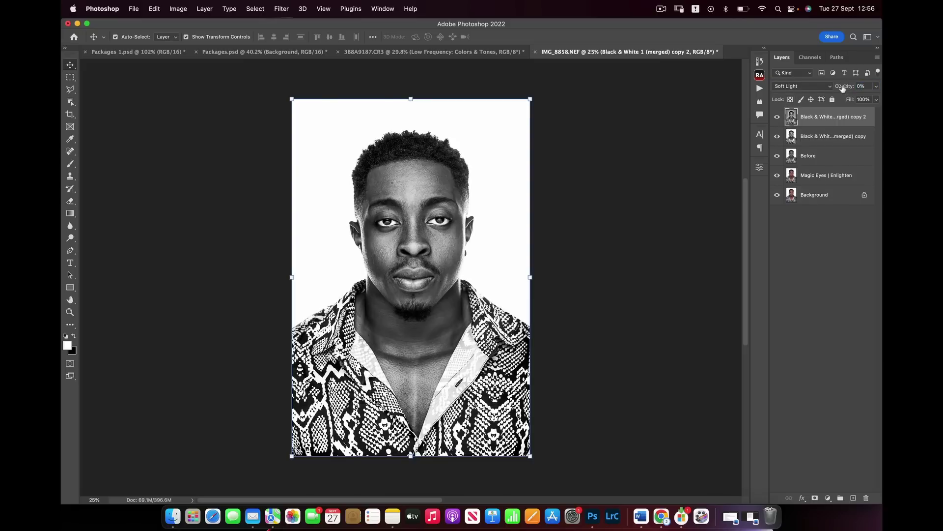
pyautogui.moveTo(841, 88); pyautogui.dragTo(844, 88)
pyautogui.moveTo(844, 89); pyautogui.dragTo(841, 89)
pyautogui.keyDown('shift'); pyautogui.click(829, 140); pyautogui.keyUp('shift')
pyautogui.press('super')
# Step: Merge the two black-and-white layers and toggle the result on and off to compare
pyautogui.press('super+e')
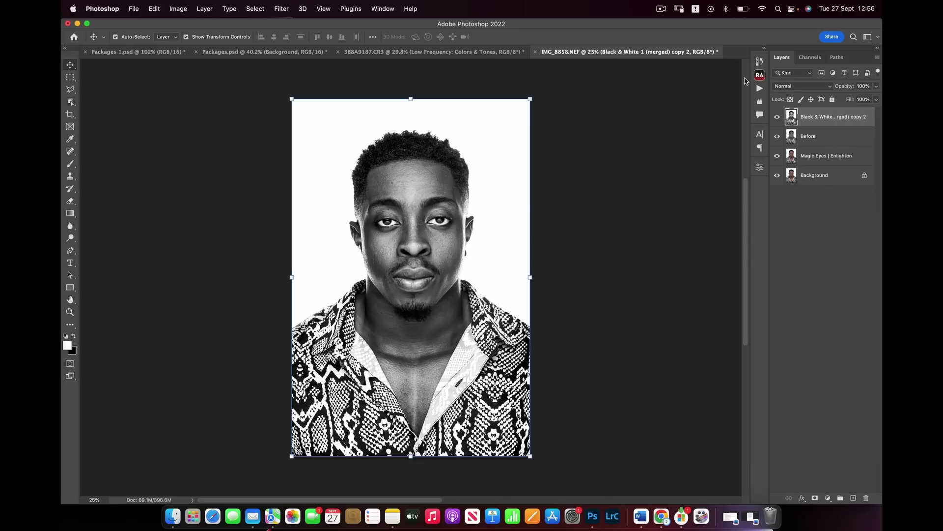
pyautogui.click(777, 118)
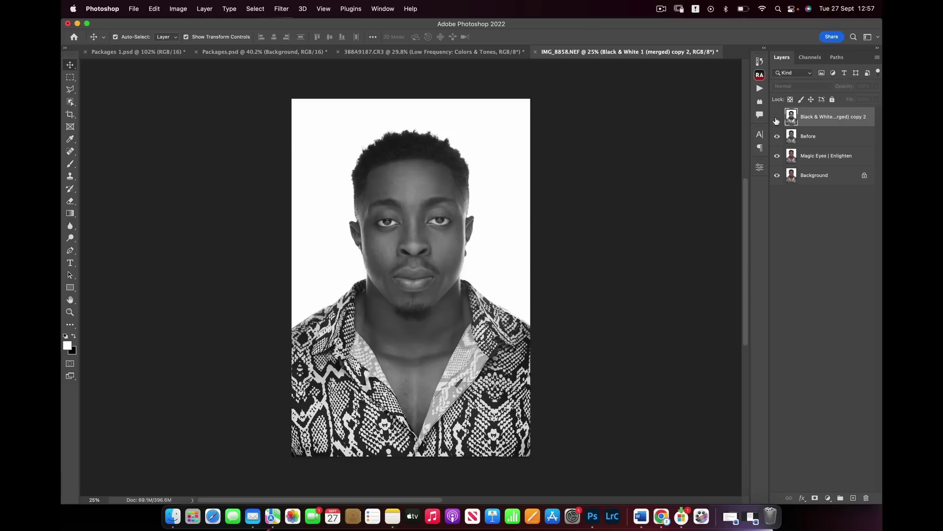
pyautogui.click(777, 118)
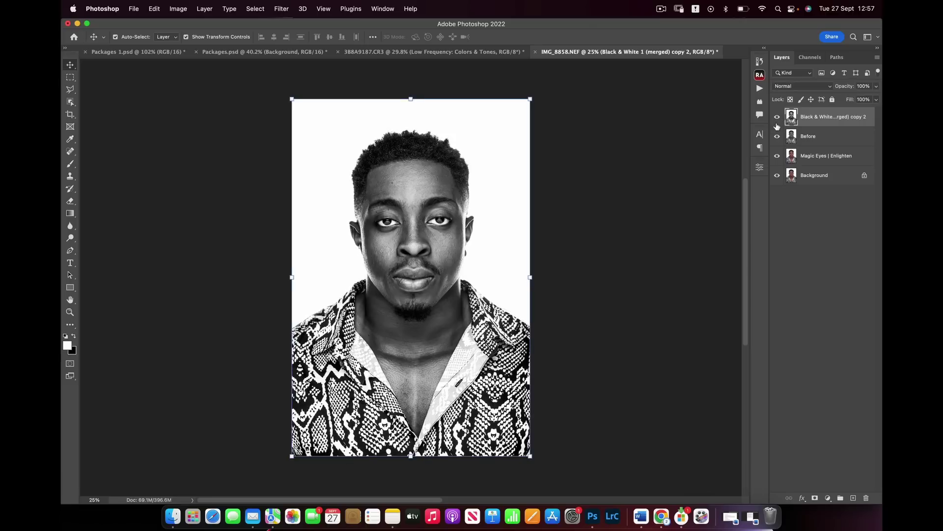
pyautogui.press('super+plus')
pyautogui.press('super+plus')
pyautogui.press('super+plus')
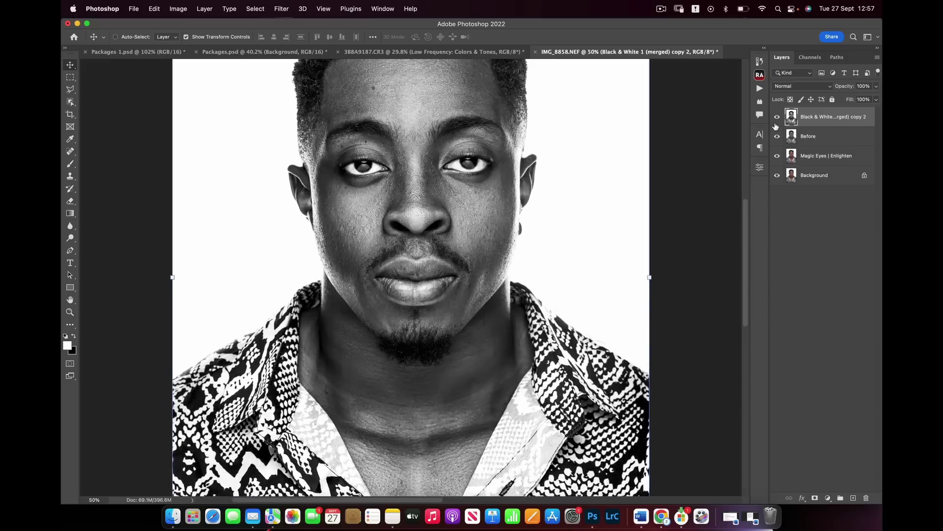
pyautogui.click(778, 118)
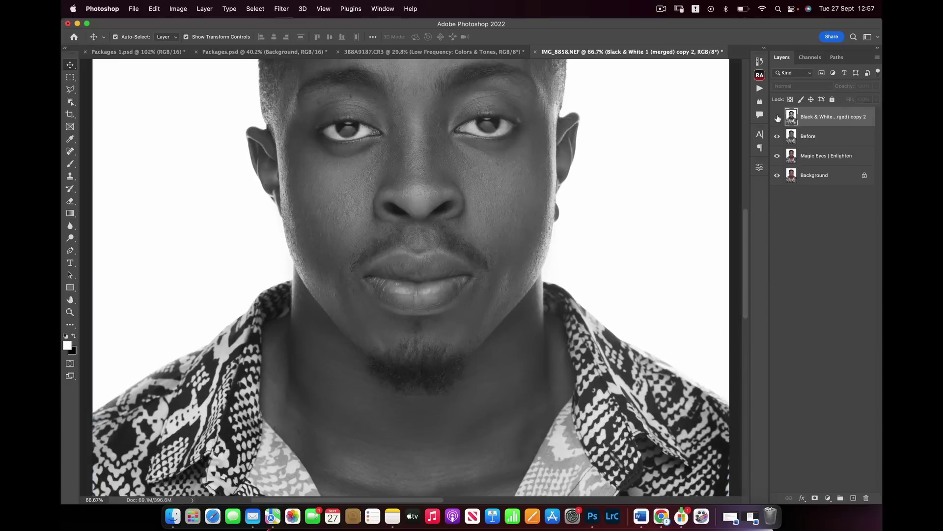
pyautogui.click(778, 118)
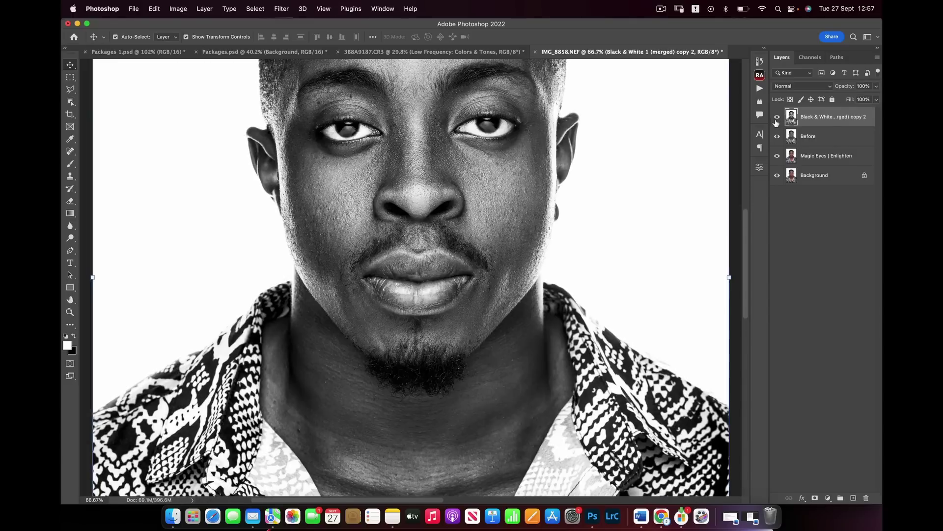
pyautogui.press('super+minus')
pyautogui.press('super+minus')
pyautogui.press('super+minus')
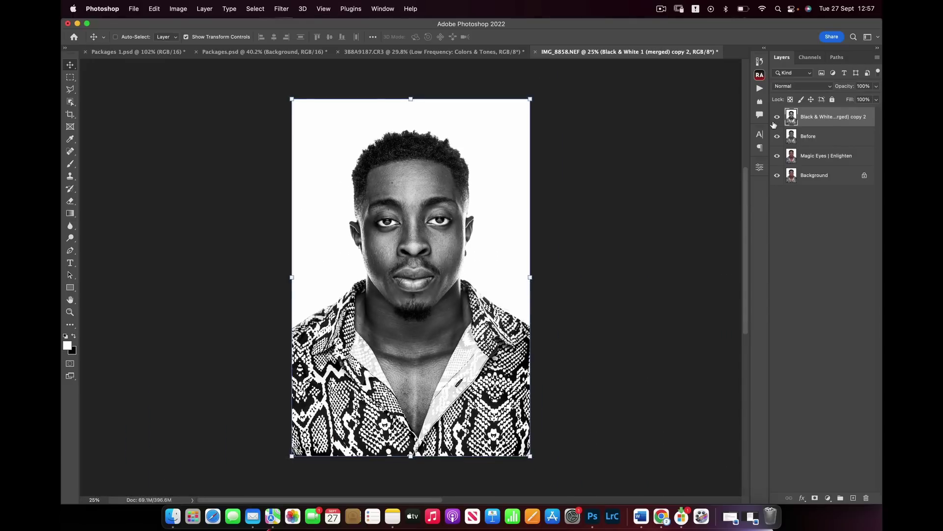
pyautogui.press('super+plus')
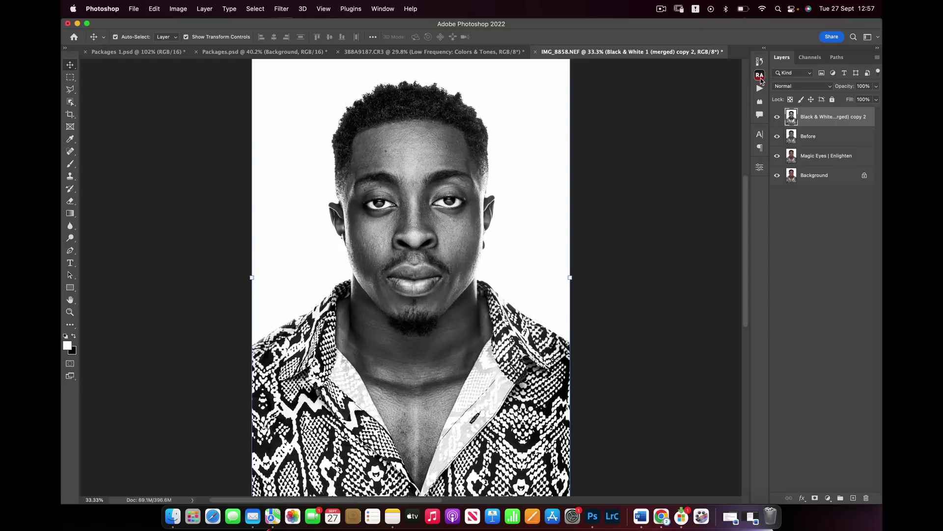
# Step: Add an Overlay sharpening layer from the Beauty Retouch panel and lower its opacity
pyautogui.click(760, 76)
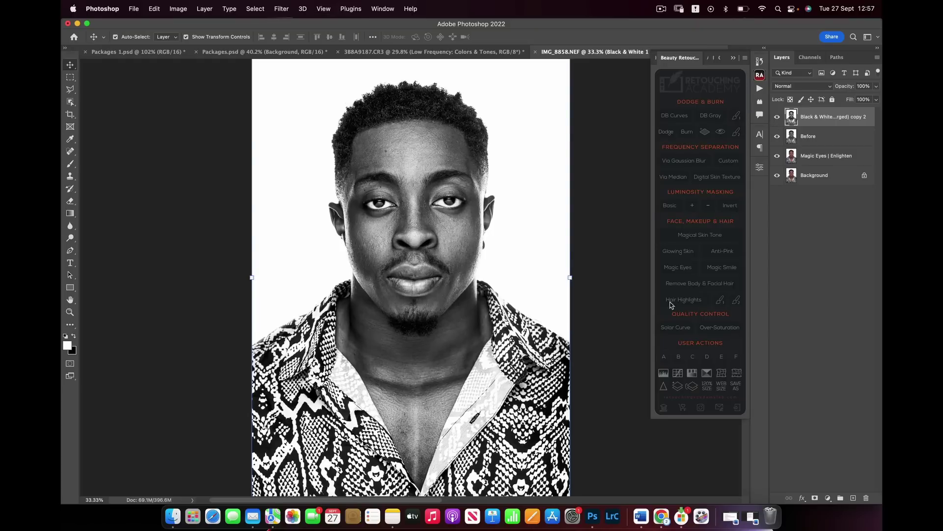
pyautogui.click(664, 387)
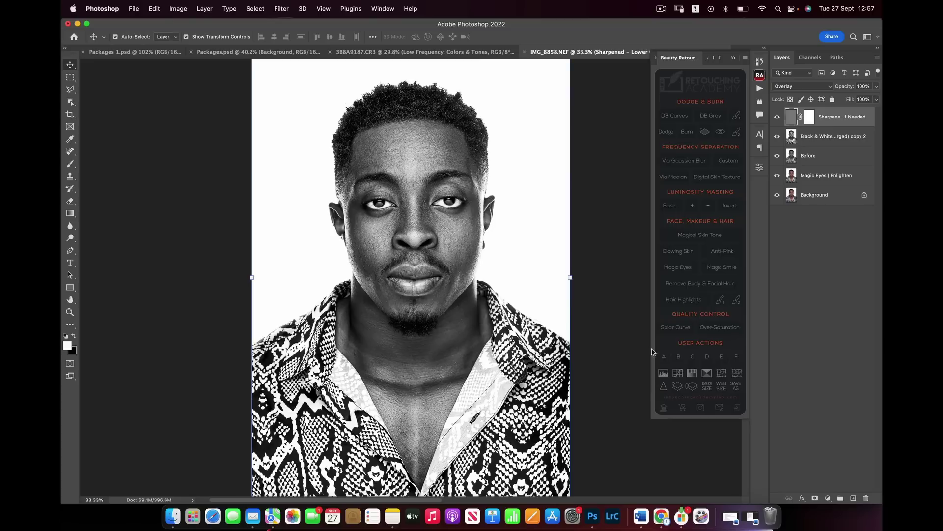
pyautogui.click(734, 58)
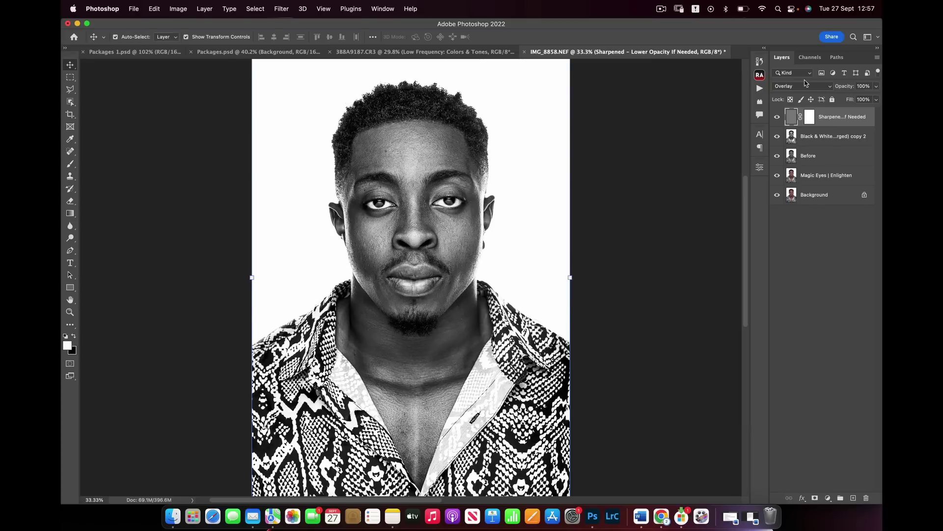
pyautogui.click(862, 86)
pyautogui.write('50')
pyautogui.press('Return')
pyautogui.press('super+plus')
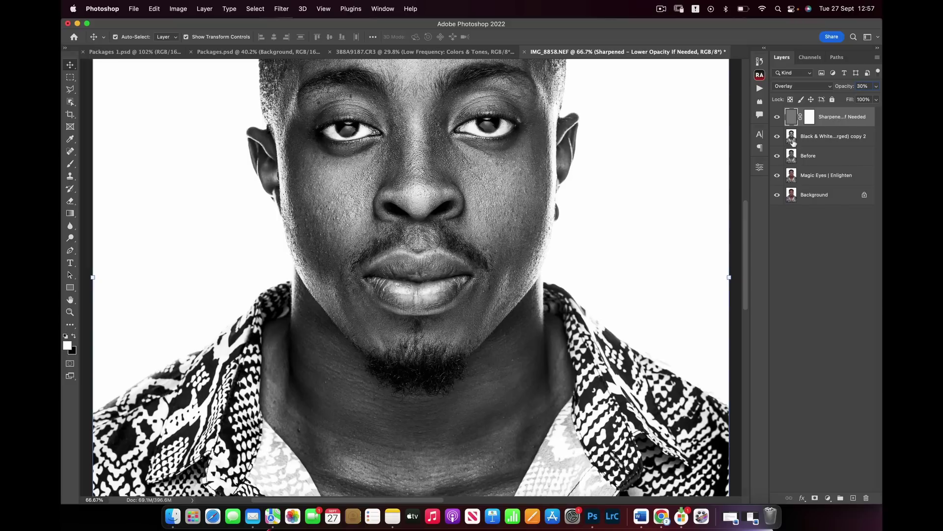
# Step: Merge the sharpening layer into the black-and-white copy as 'Sharpened – Lower Opacity if Needed'
pyautogui.keyDown('shift'); pyautogui.click(830, 137); pyautogui.keyUp('shift')
pyautogui.press('super+e')
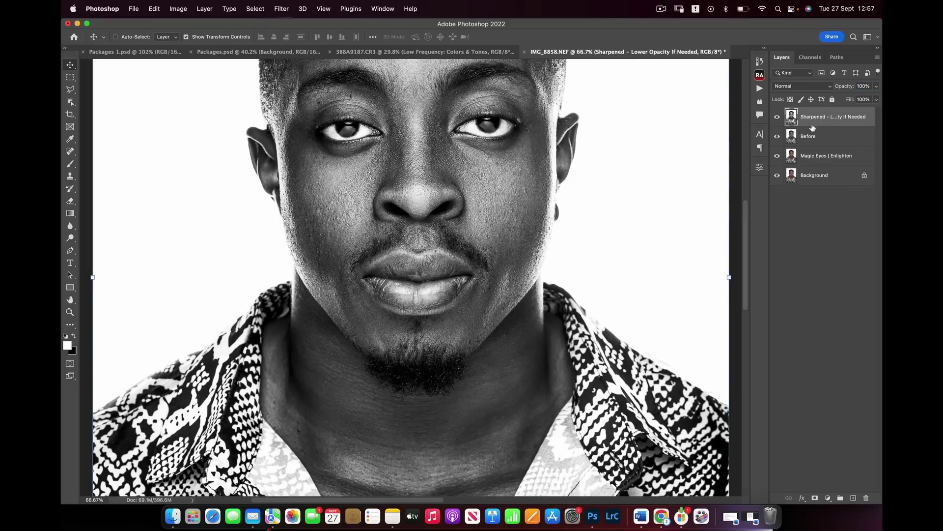
pyautogui.press('super+minus')
pyautogui.press('super+minus')
pyautogui.press('super+minus')
pyautogui.press('super+plus')
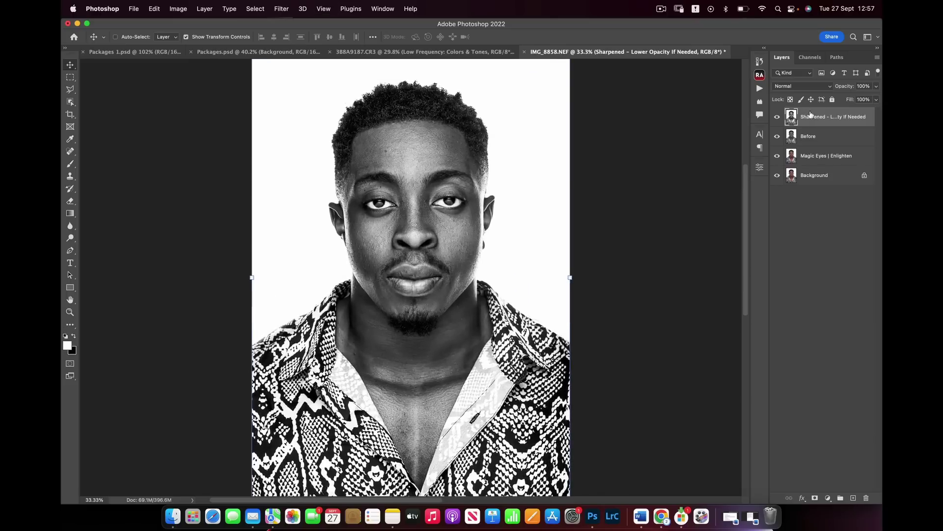
pyautogui.press('super+plus')
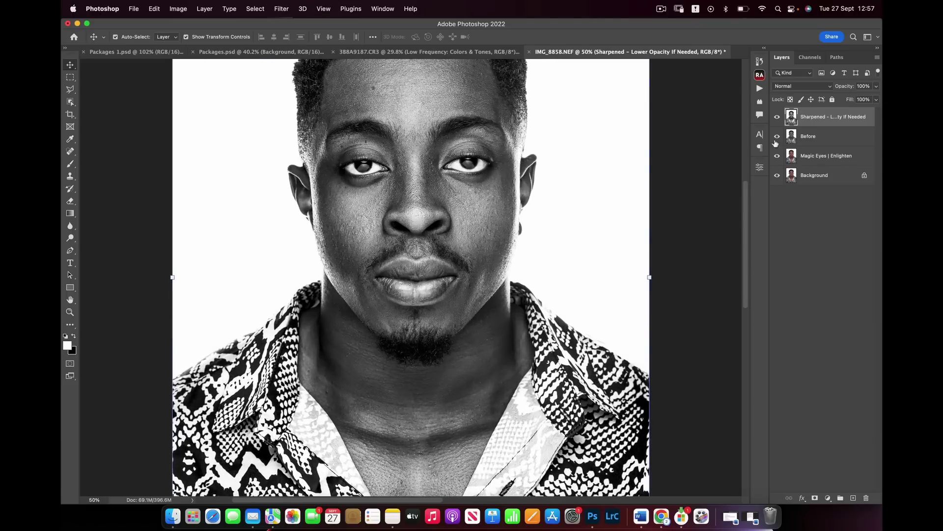
# Step: Add a Burn - Darken curve group and zoom in on the forehead with the Brush ready
pyautogui.click(757, 78)
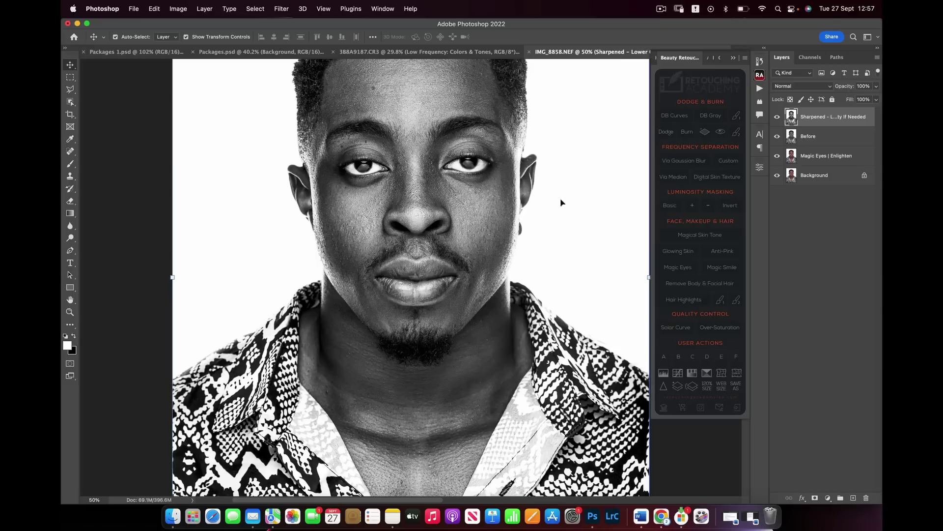
pyautogui.click(687, 132)
pyautogui.click(733, 58)
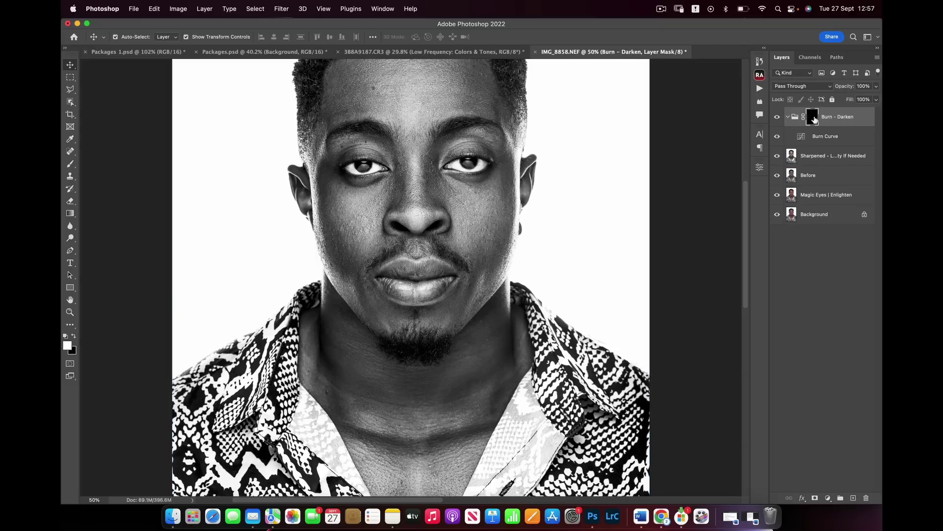
pyautogui.press('z')
pyautogui.moveTo(390, 110)
pyautogui.mouseDown()
pyautogui.moveTo(401, 108)
pyautogui.moveTo(403, 155)
pyautogui.mouseUp()
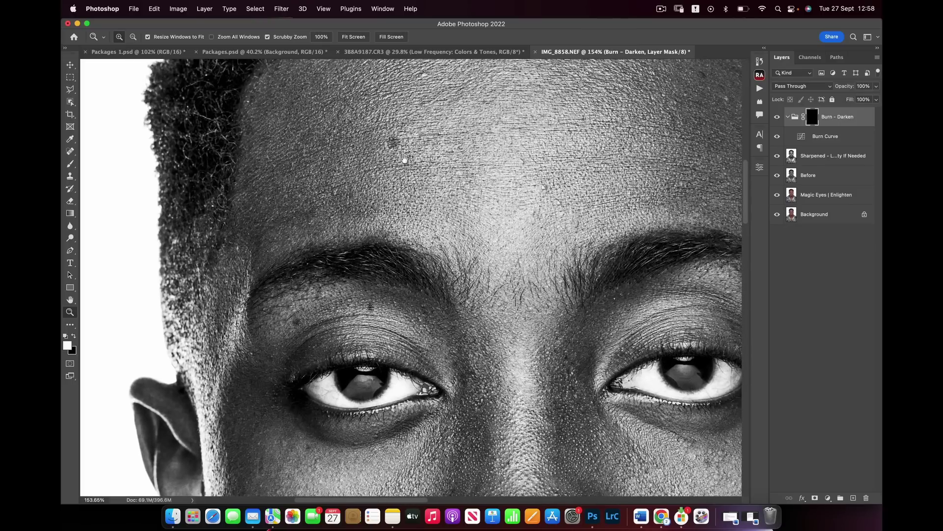
pyautogui.press('b')
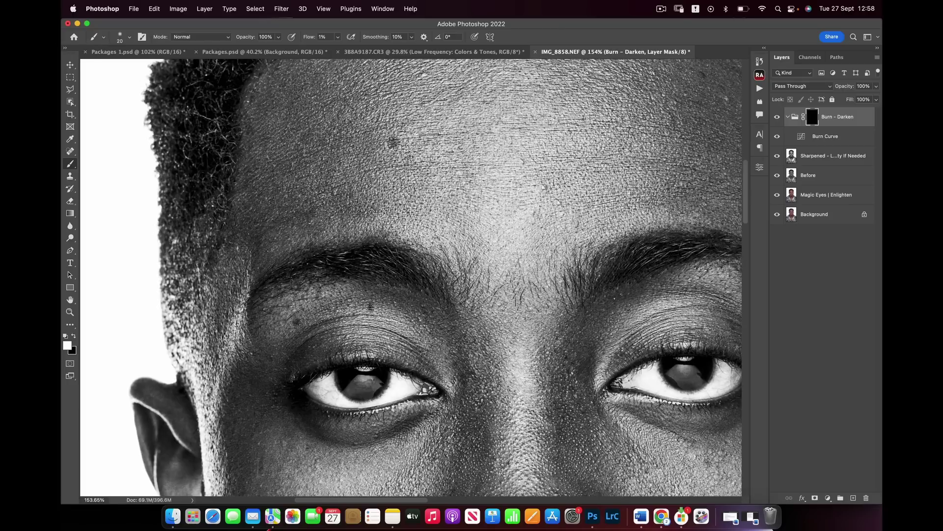
# Step: Toggle the burn group to compare, then select it together with the Sharpened layer
pyautogui.press('super+minus')
pyautogui.press('super+minus')
pyautogui.press('super+minus')
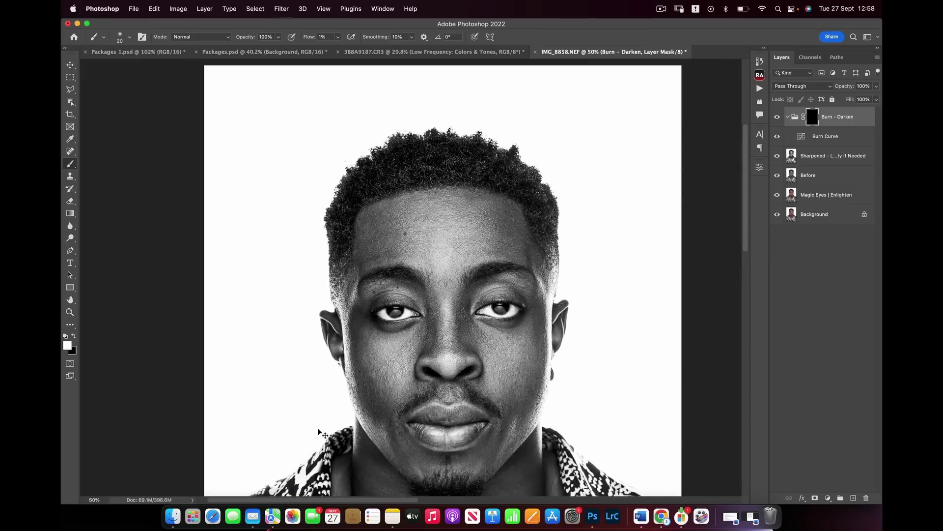
pyautogui.scroll(-5, 633, 334)
pyautogui.scroll(4, 641, 330)
pyautogui.press('super+equal')
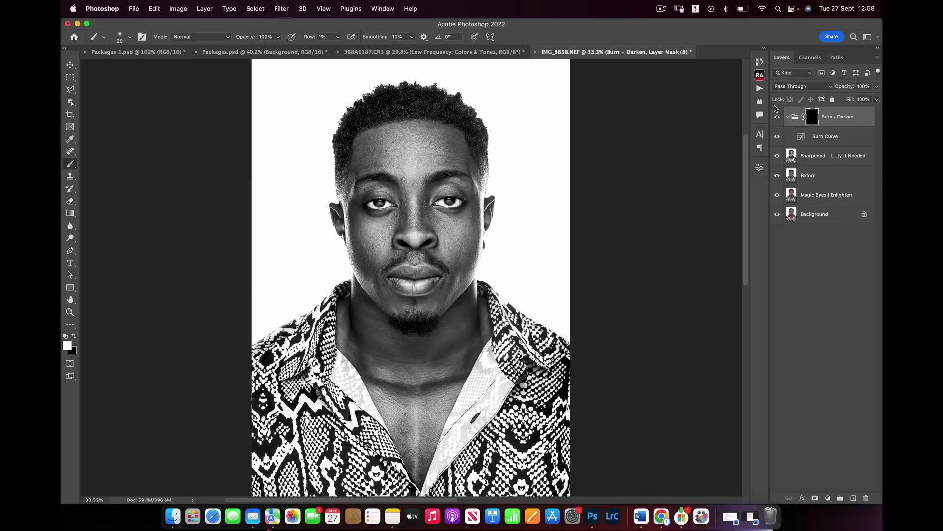
pyautogui.click(778, 118)
pyautogui.click(778, 118)
pyautogui.press('super+minus')
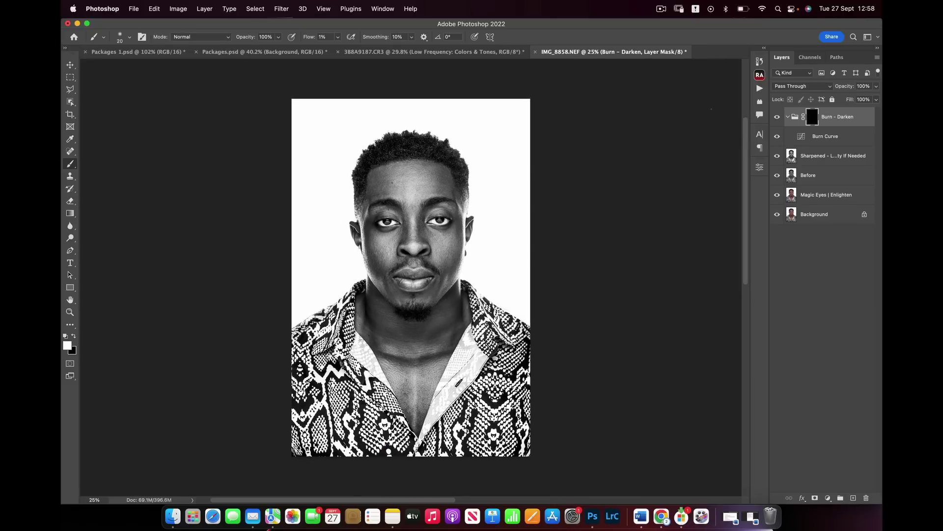
pyautogui.moveTo(815, 156); pyautogui.dragTo(814, 168)
# Step: Merge the burn group and Sharpened layer into Burn - Darken, toggling its visibility to compare before and after
pyautogui.press('super+e')
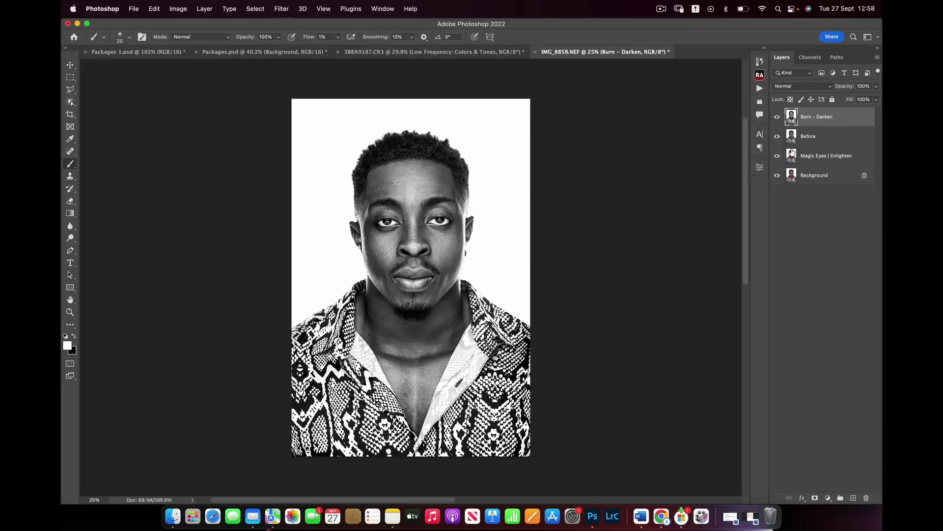
pyautogui.click(777, 117)
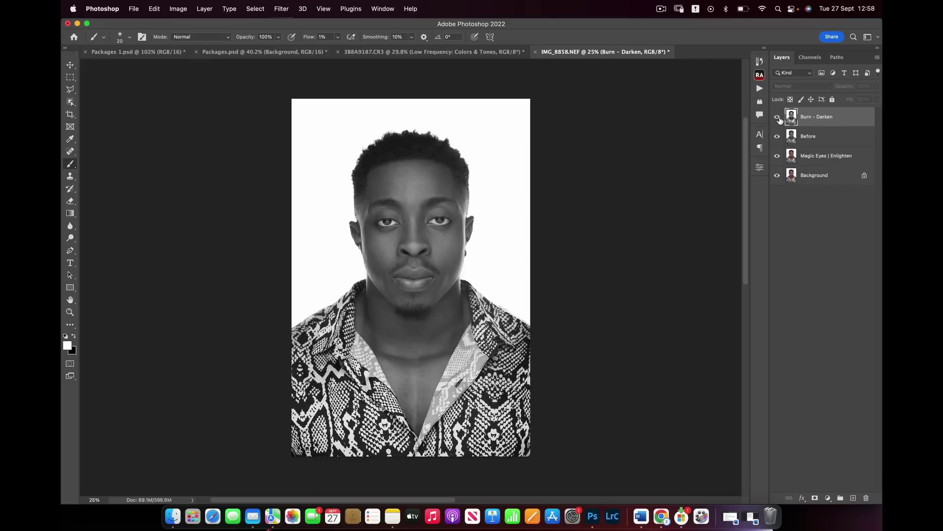
pyautogui.click(778, 118)
pyautogui.click(777, 117)
pyautogui.click(777, 116)
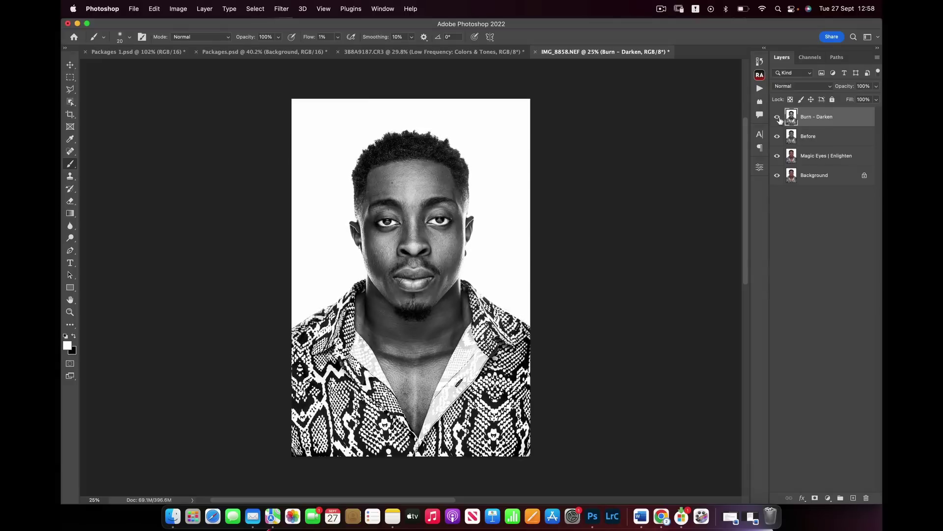
pyautogui.click(777, 117)
# Step: Zoom to 66.7% and toggle the Burn - Darken layer to compare fine detail
pyautogui.press('super+0')
pyautogui.press('super+equal')
pyautogui.press('super+equal')
pyautogui.press('super+equal')
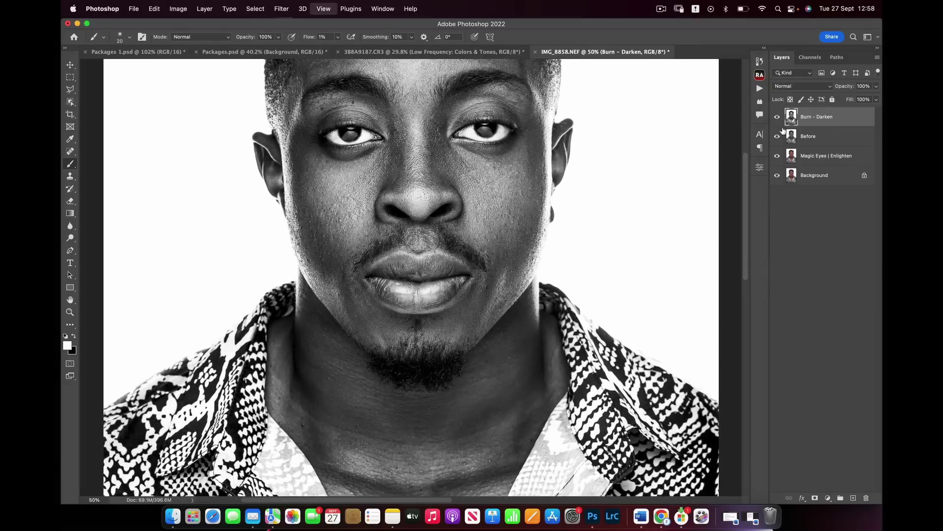
pyautogui.scroll(-3, 746, 200)
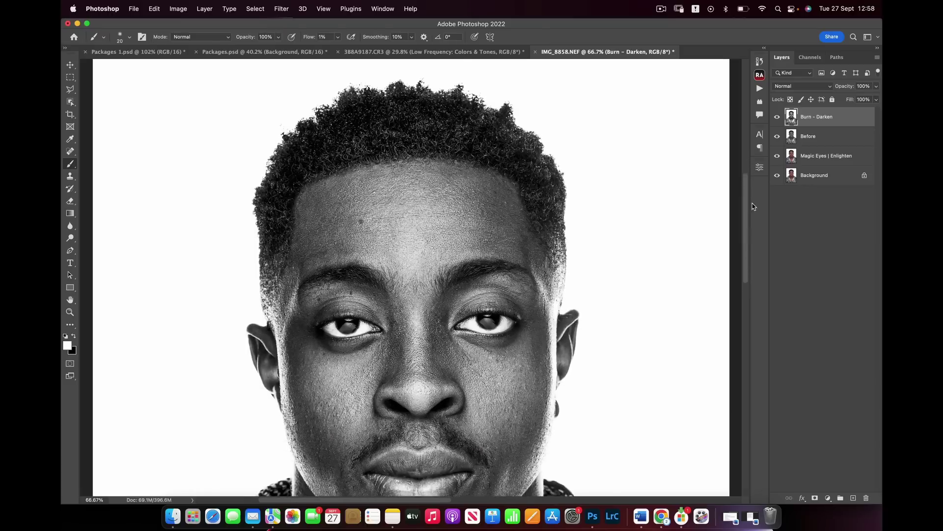
pyautogui.click(777, 118)
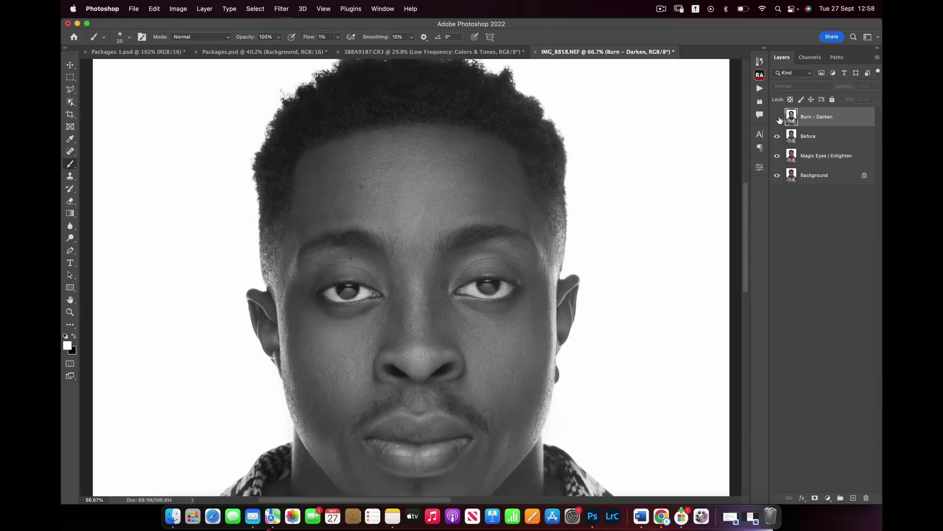
pyautogui.click(777, 118)
pyautogui.click(778, 118)
pyautogui.click(778, 118)
# Step: Fit the whole portrait on screen and display it full screen on black
pyautogui.press('super+minus')
pyautogui.press('super+minus')
pyautogui.press('super+minus')
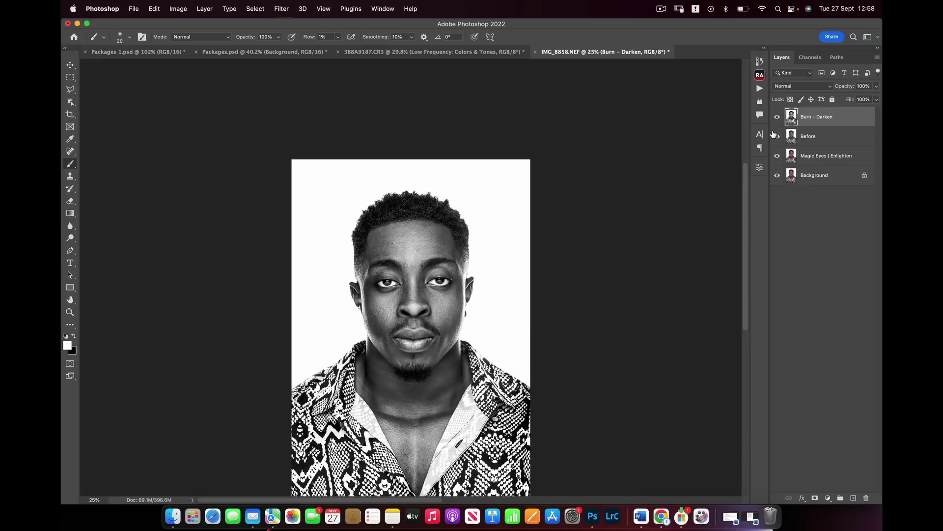
pyautogui.press('super+plus')
pyautogui.press('super+0')
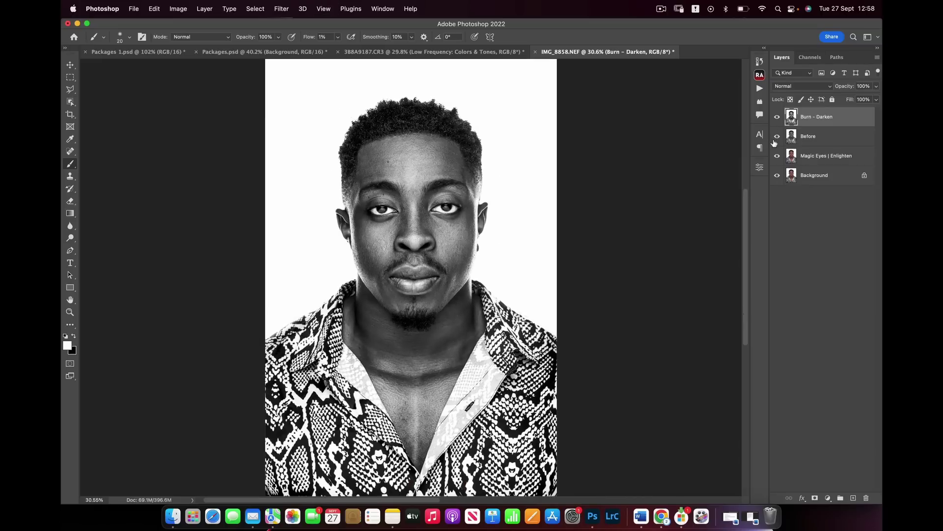
pyautogui.press('f')
pyautogui.press('f')
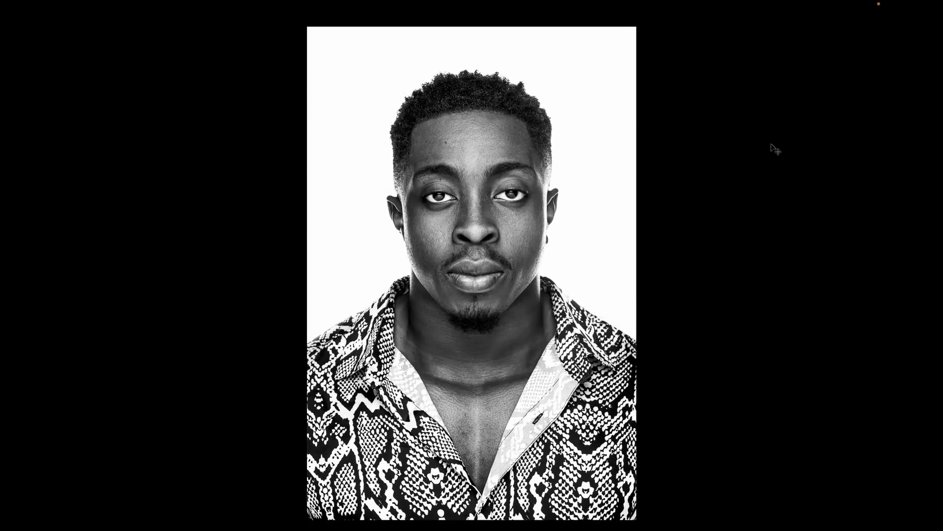
pyautogui.hotkey('ctrl', '+')
pyautogui.moveTo(523, 181); pyautogui.dragTo(520, 238)
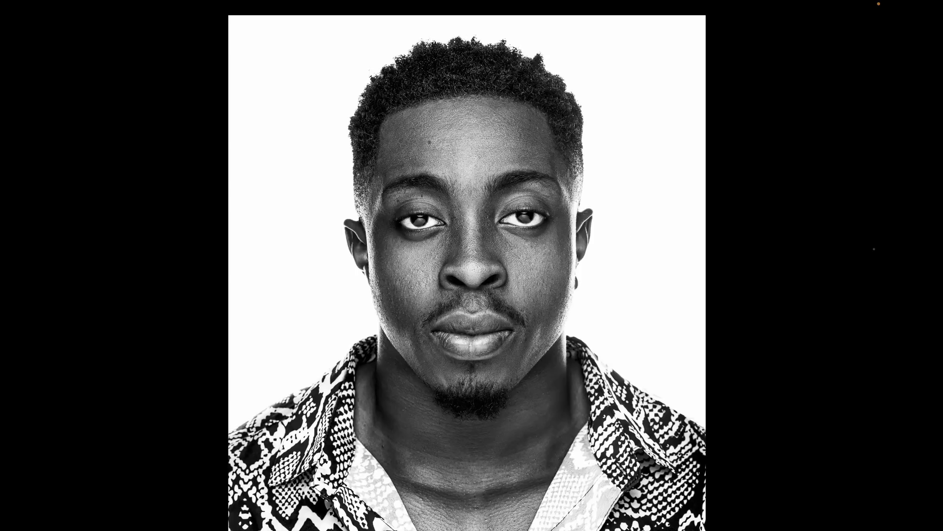
pyautogui.hotkey('ctrl', '-')
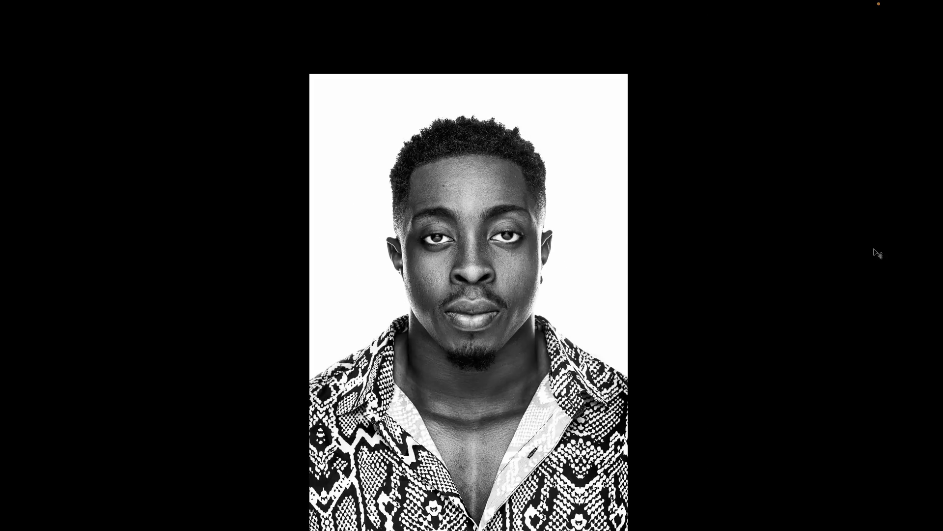
pyautogui.hotkey('ctrl', '0')
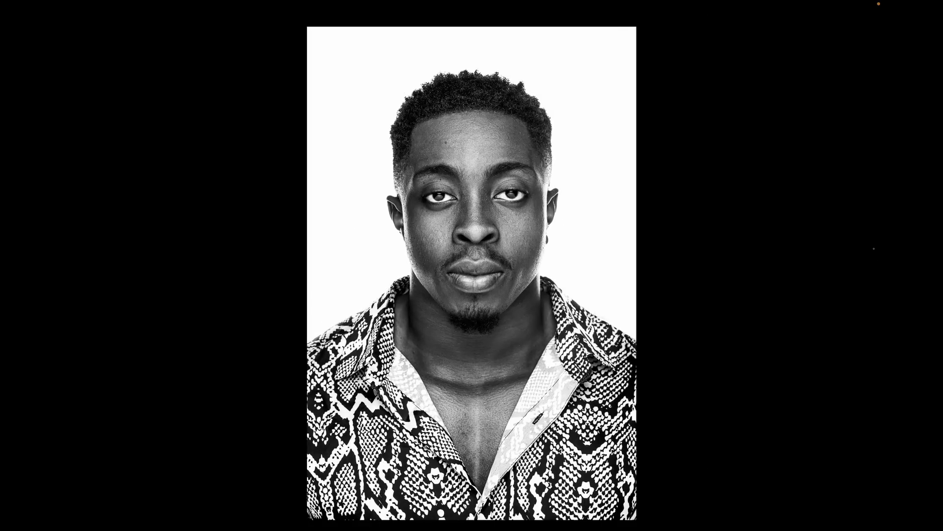